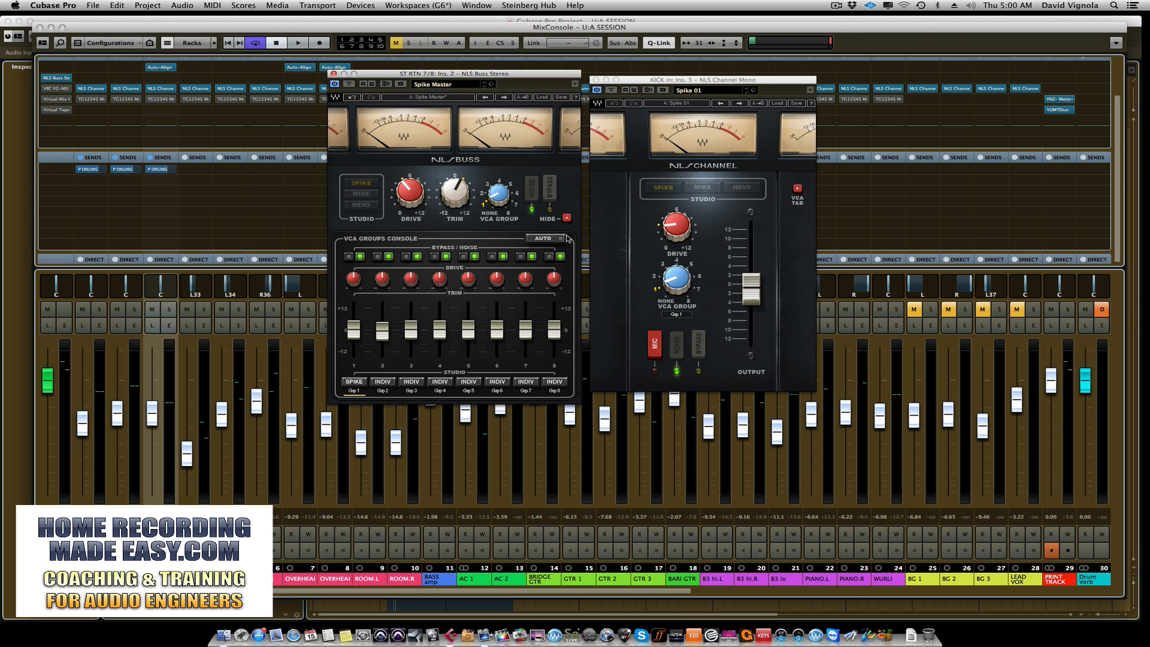
Switch VCA group 1's studio model to Mike, Nevo and back to Spike in the NLS Buss plug-in.
drag(653, 83, 651, 81)
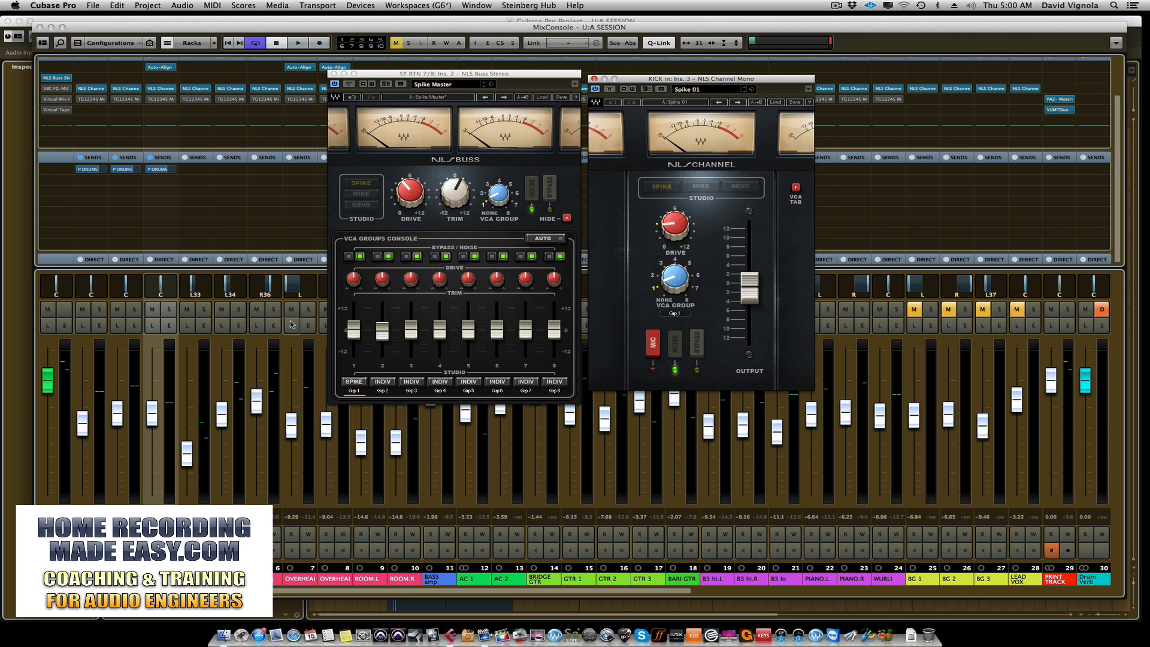
click(349, 388)
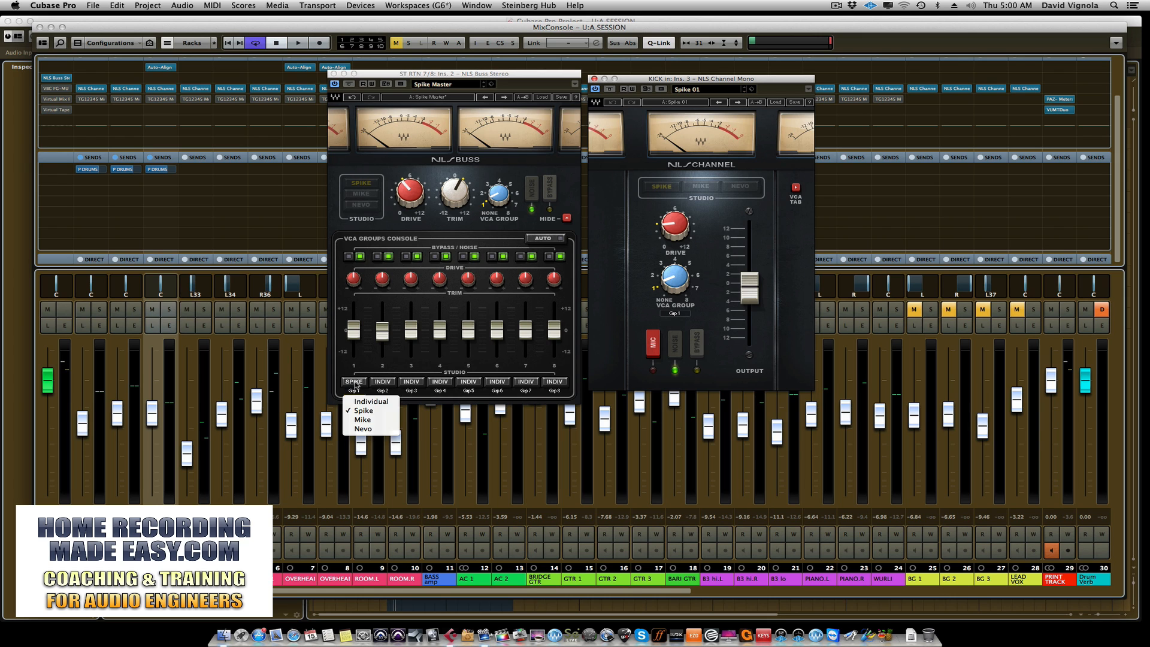
click(352, 422)
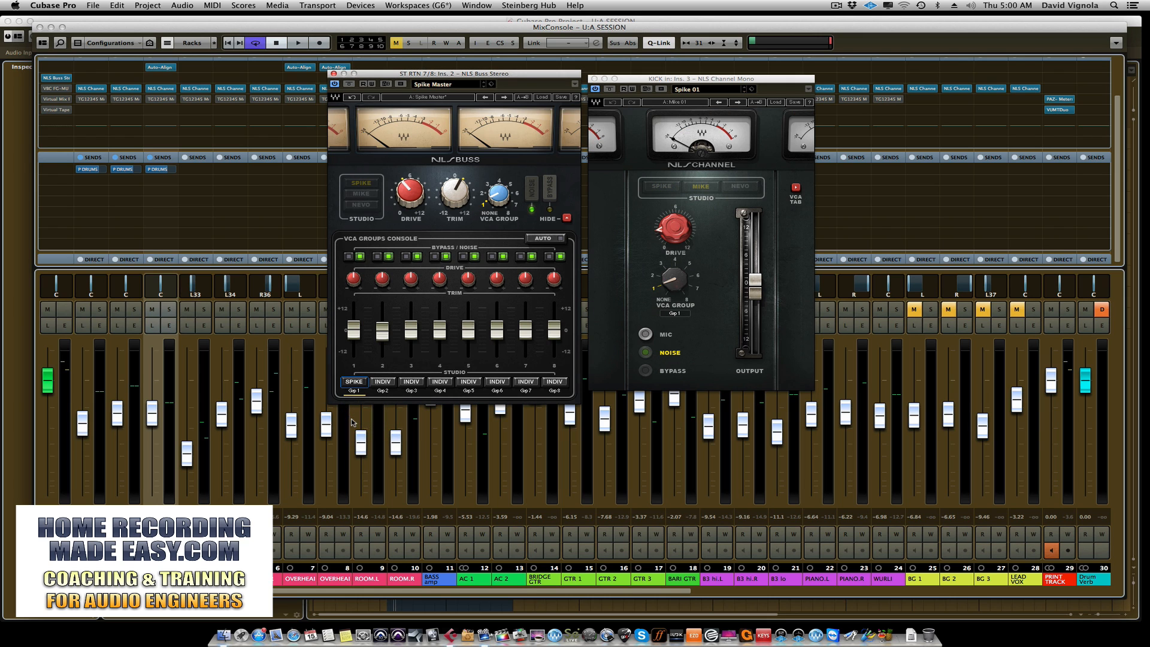
click(354, 382)
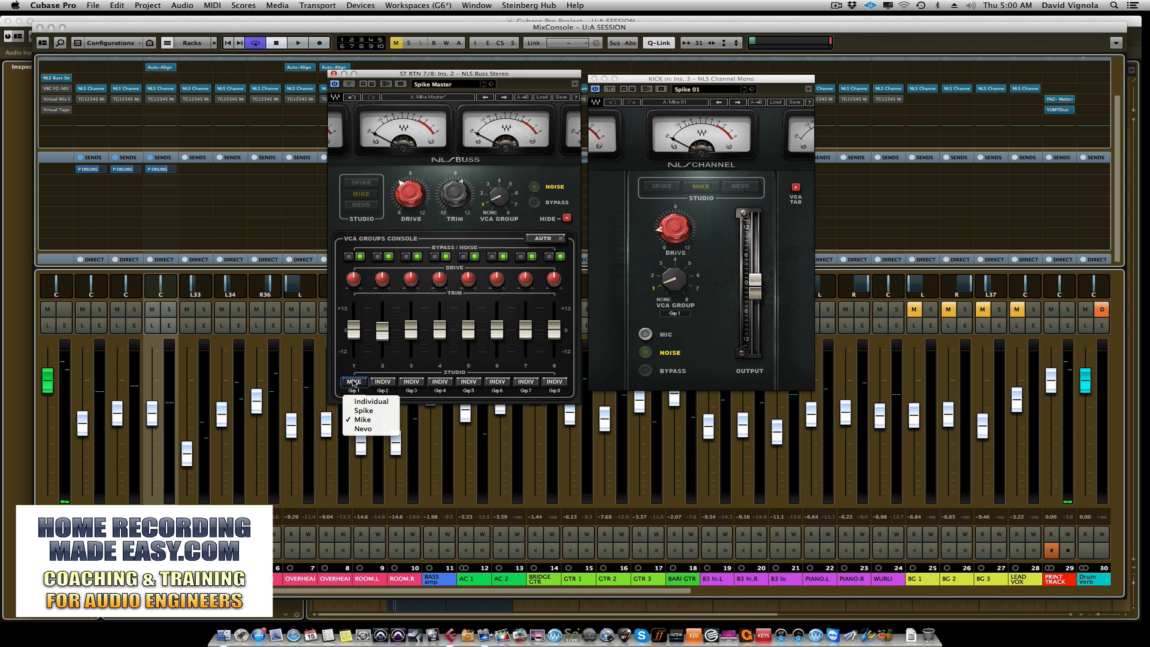
click(363, 429)
click(356, 384)
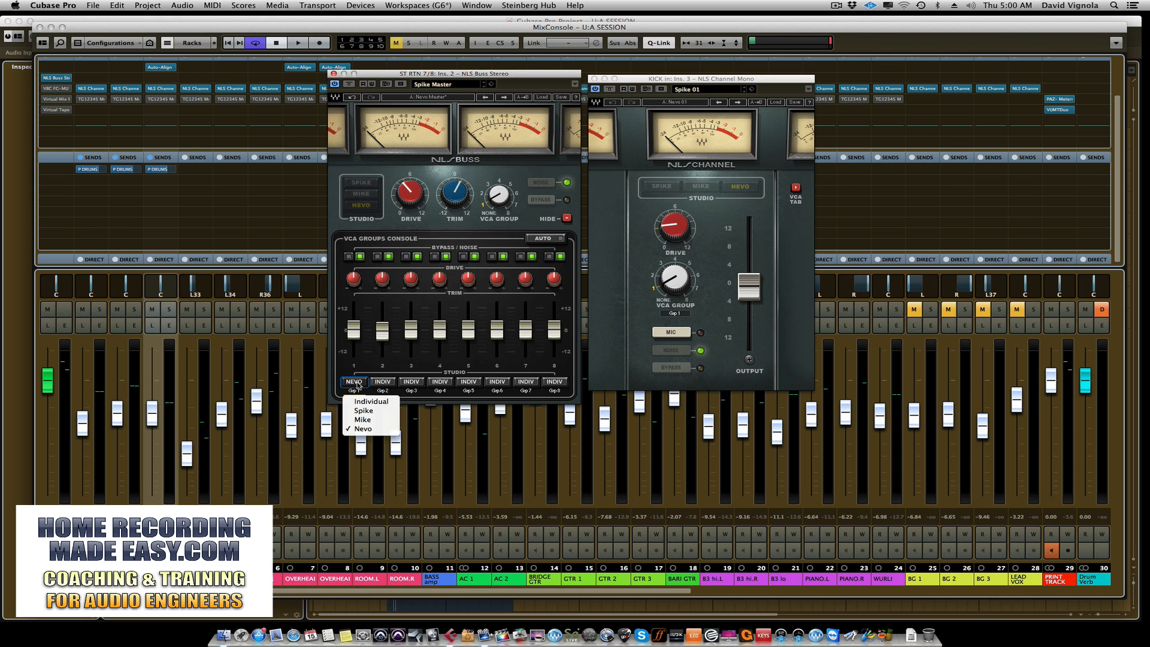
click(358, 411)
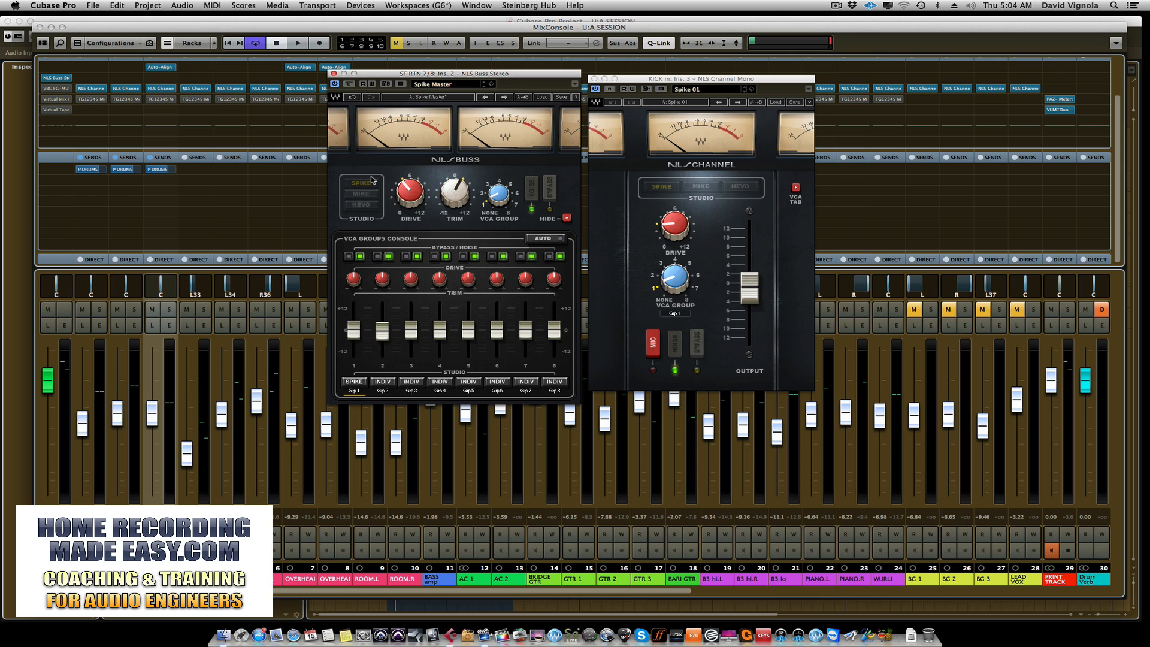
Reposition the NLS Buss and kick NLS Channel plug-in windows side by side over the mixer.
mouse_move(409, 184)
drag(447, 73, 431, 84)
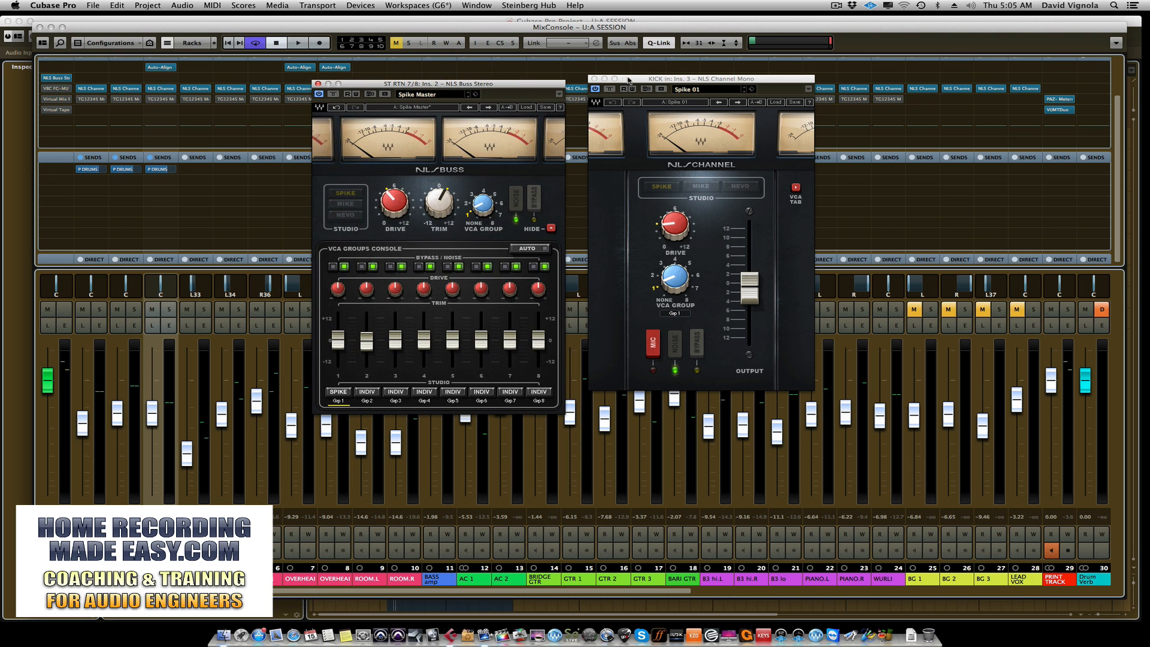
drag(628, 78, 613, 85)
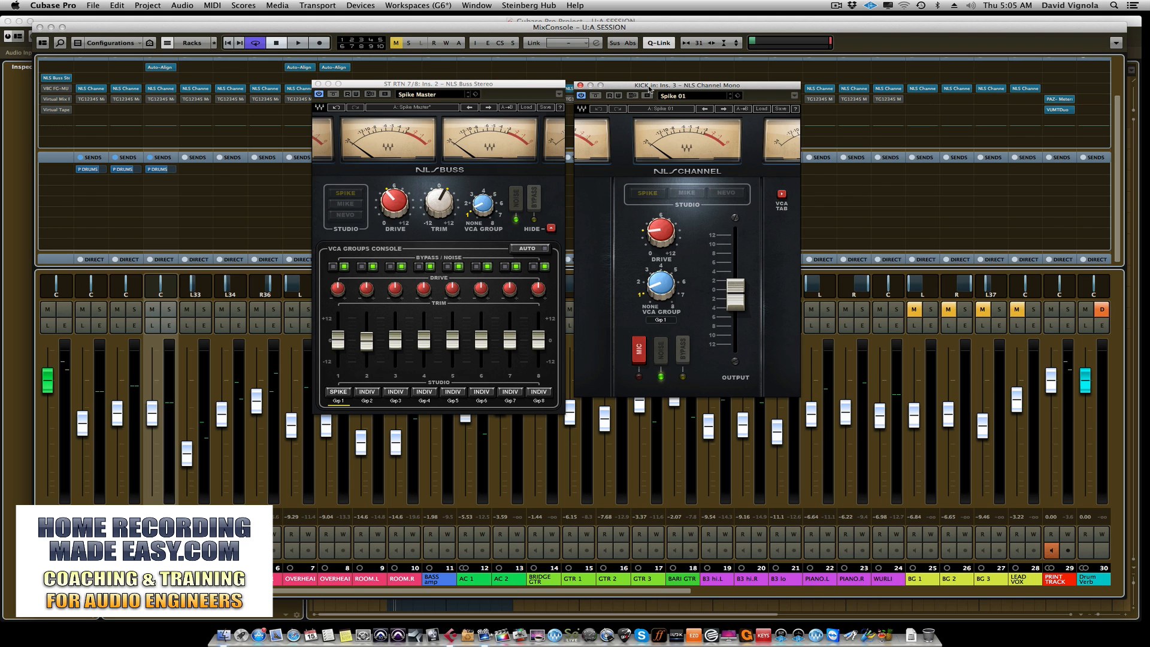
drag(650, 89, 684, 94)
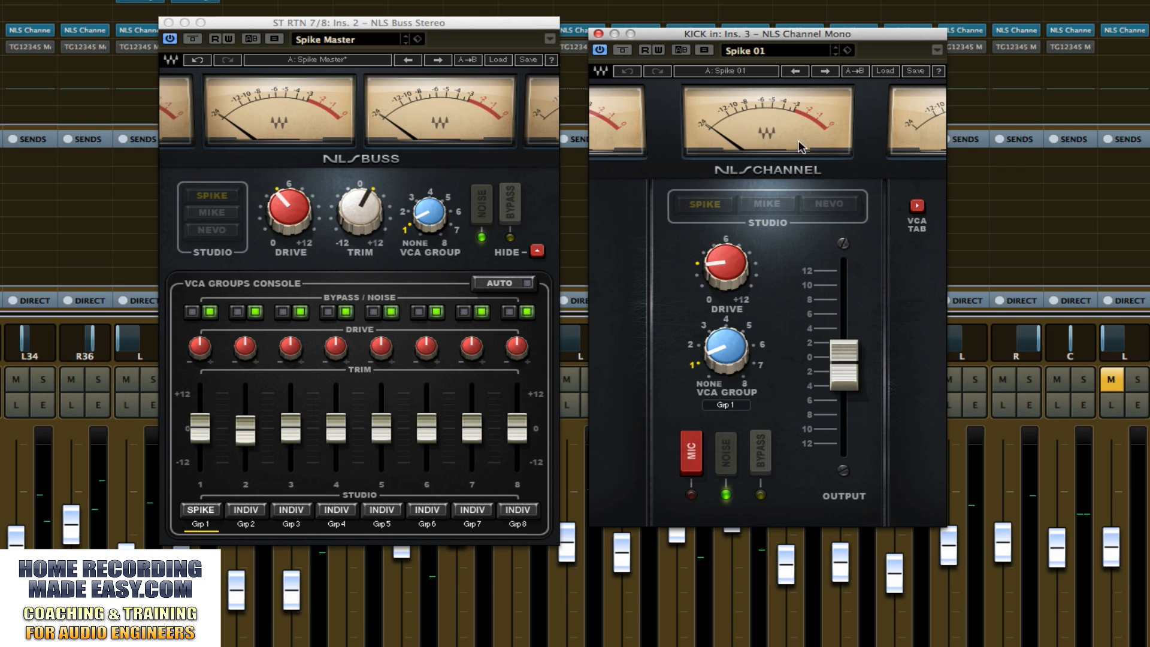
Toggle the kick NLS Channel's input repeatedly between mic and line, ending on mic.
drag(725, 267, 726, 268)
click(695, 461)
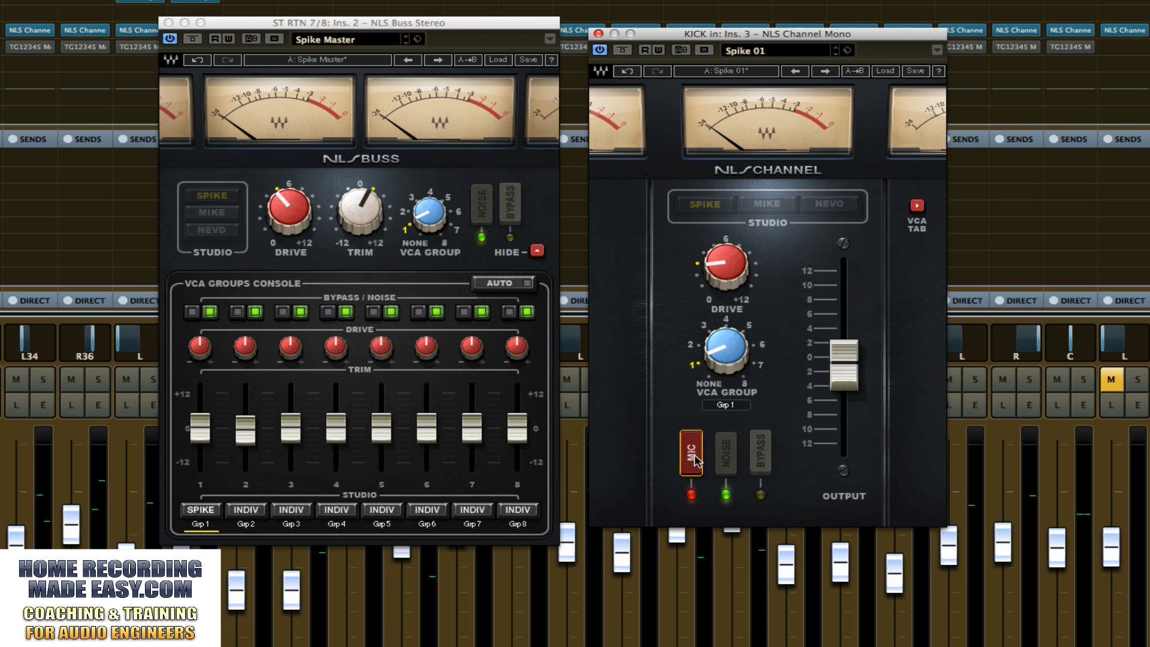
click(695, 460)
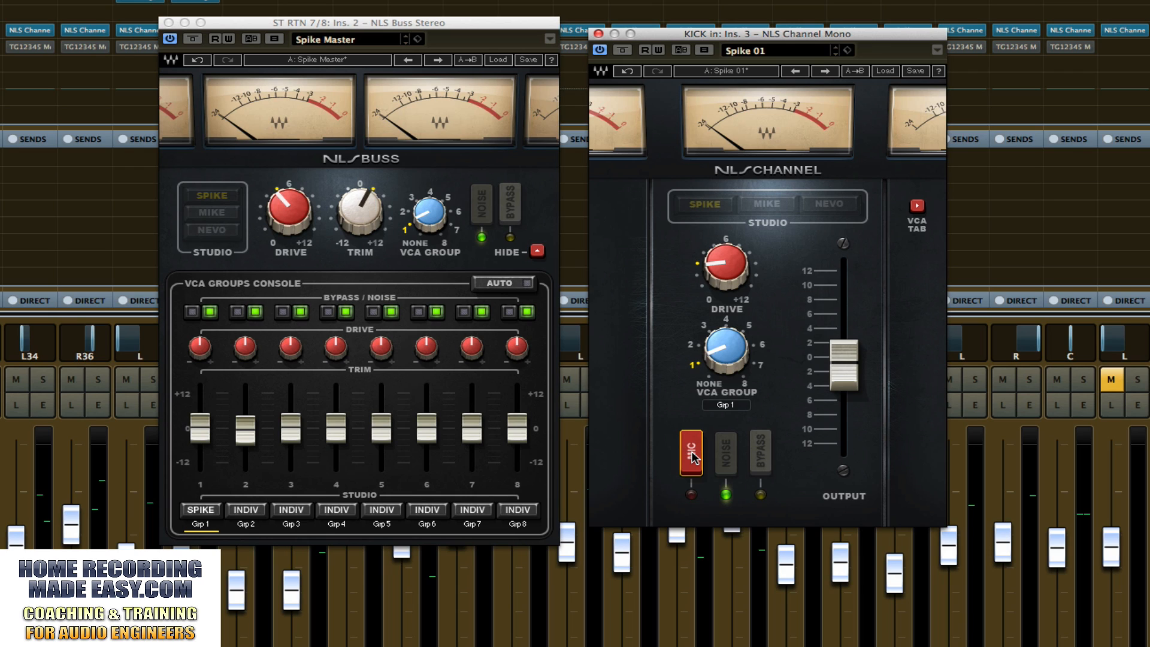
click(694, 461)
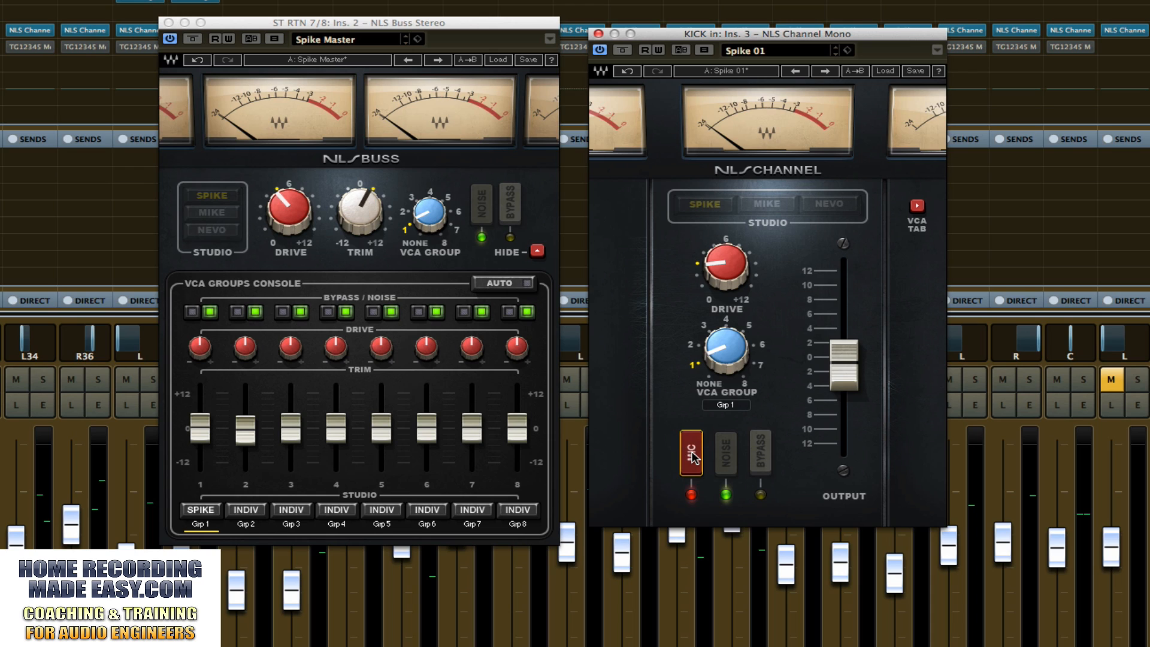
click(694, 458)
click(694, 459)
click(693, 459)
click(694, 458)
click(694, 458)
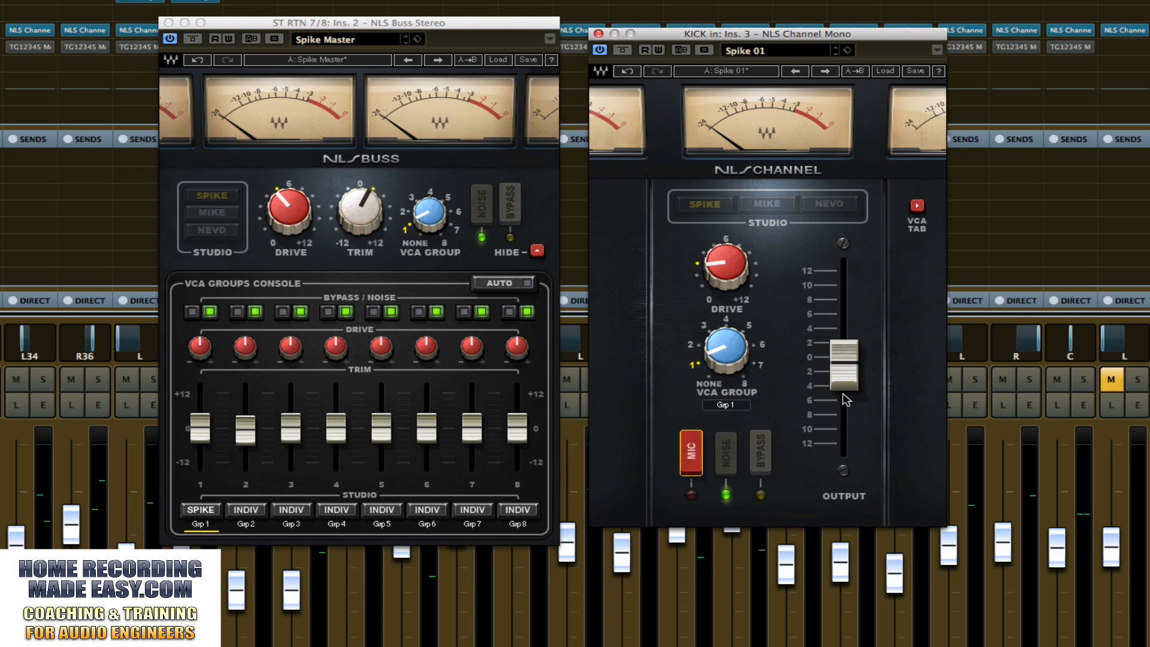
Move the kick NLS Channel window slightly away from the NLS Buss window and lower the buss window a little.
mouse_move(839, 406)
drag(718, 34, 731, 27)
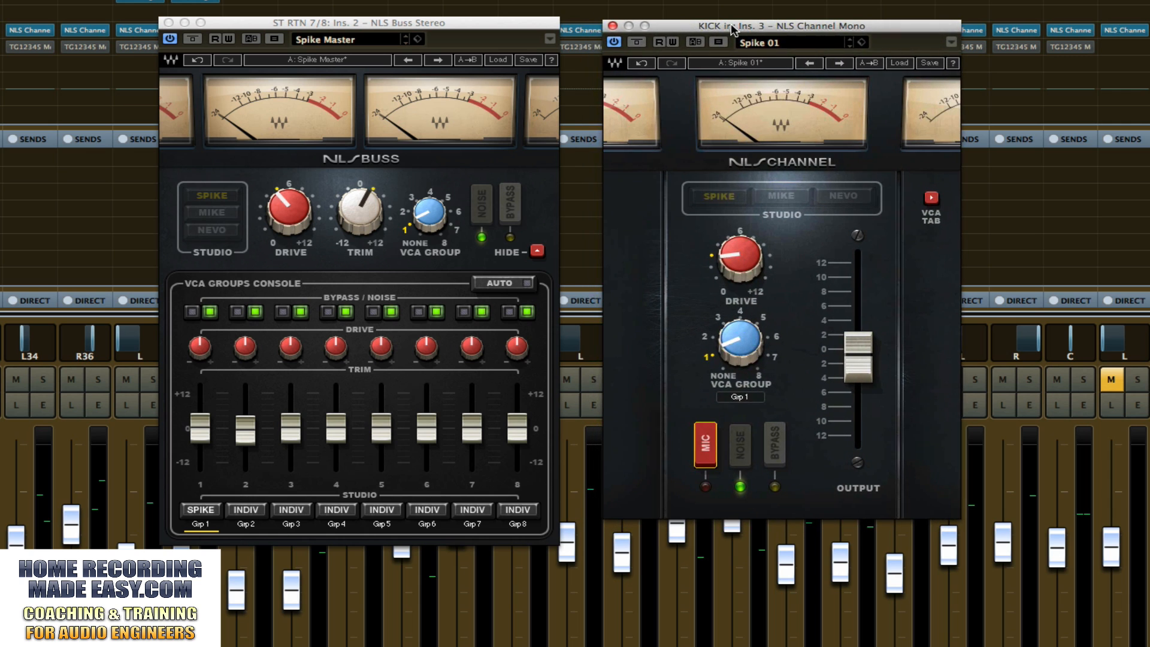
mouse_move(415, 26)
mouse_down()
mouse_move(401, 31)
mouse_move(415, 35)
mouse_up()
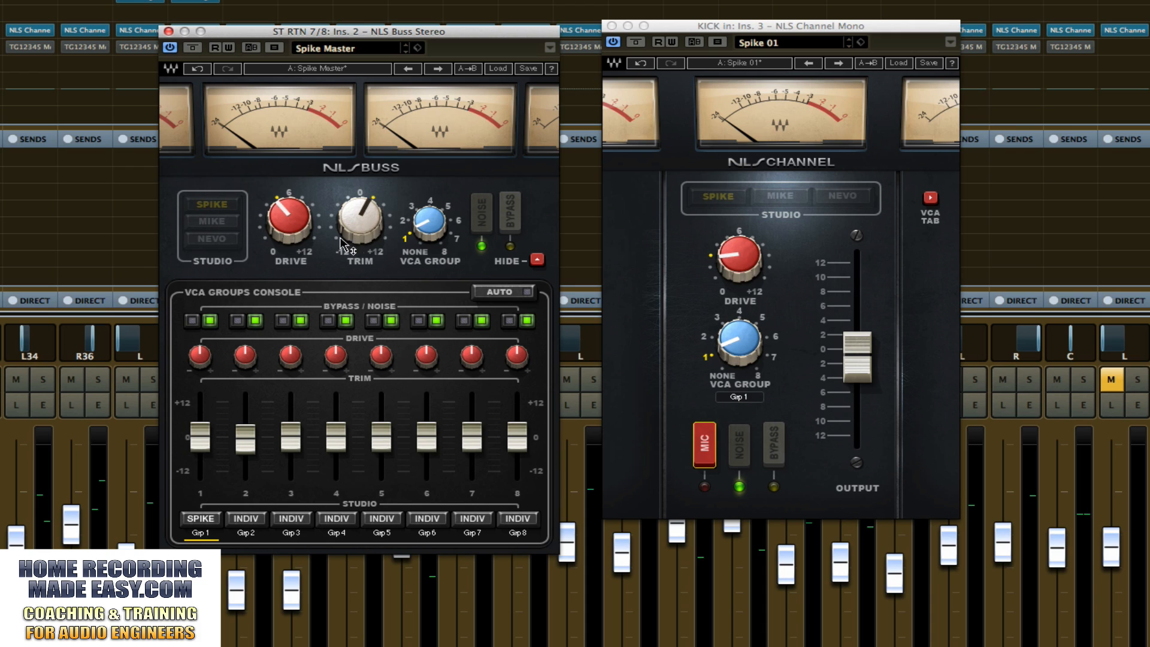
mouse_move(365, 201)
Set VCA group 1's studio model to Mike in the NLS Buss.
click(844, 30)
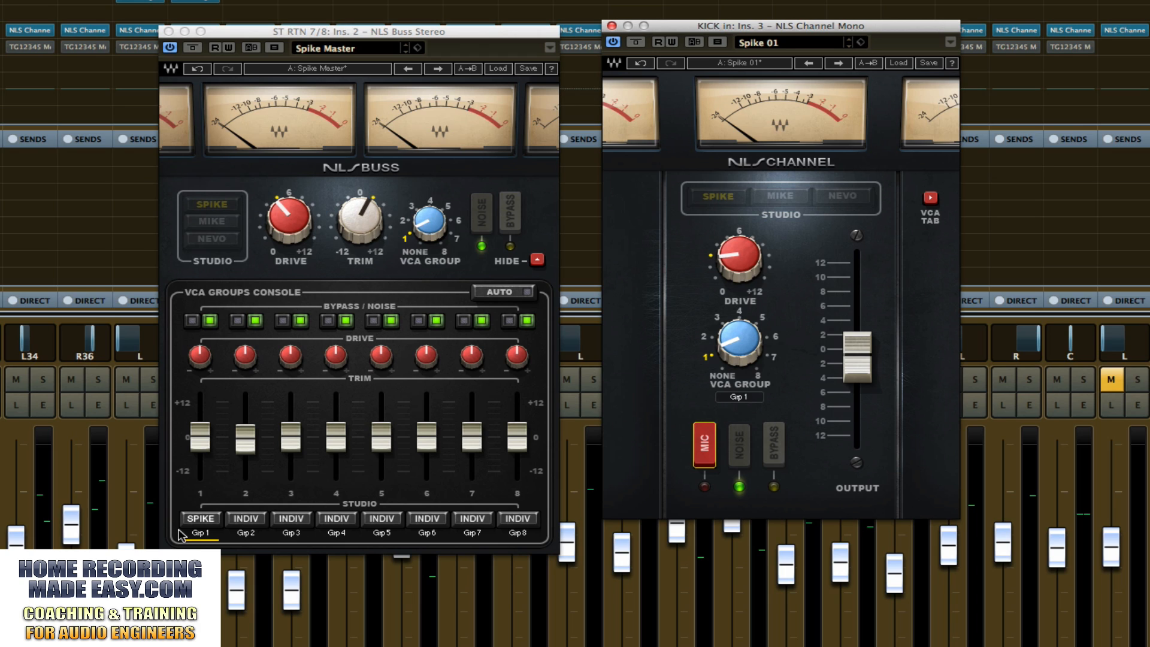
click(200, 519)
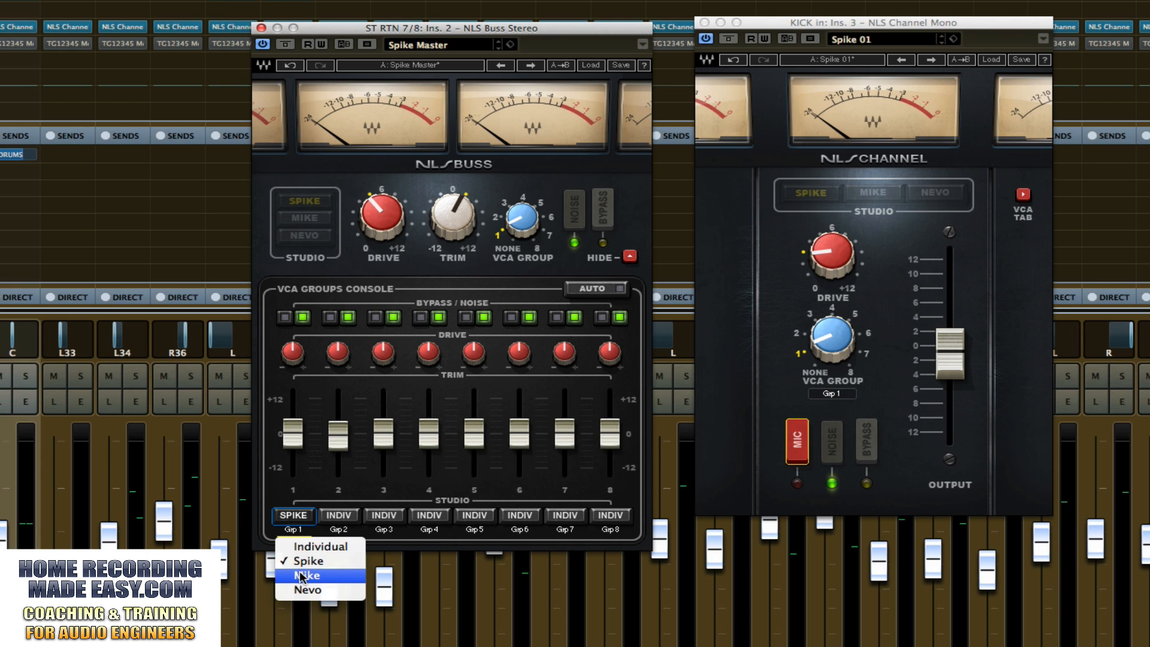
click(305, 575)
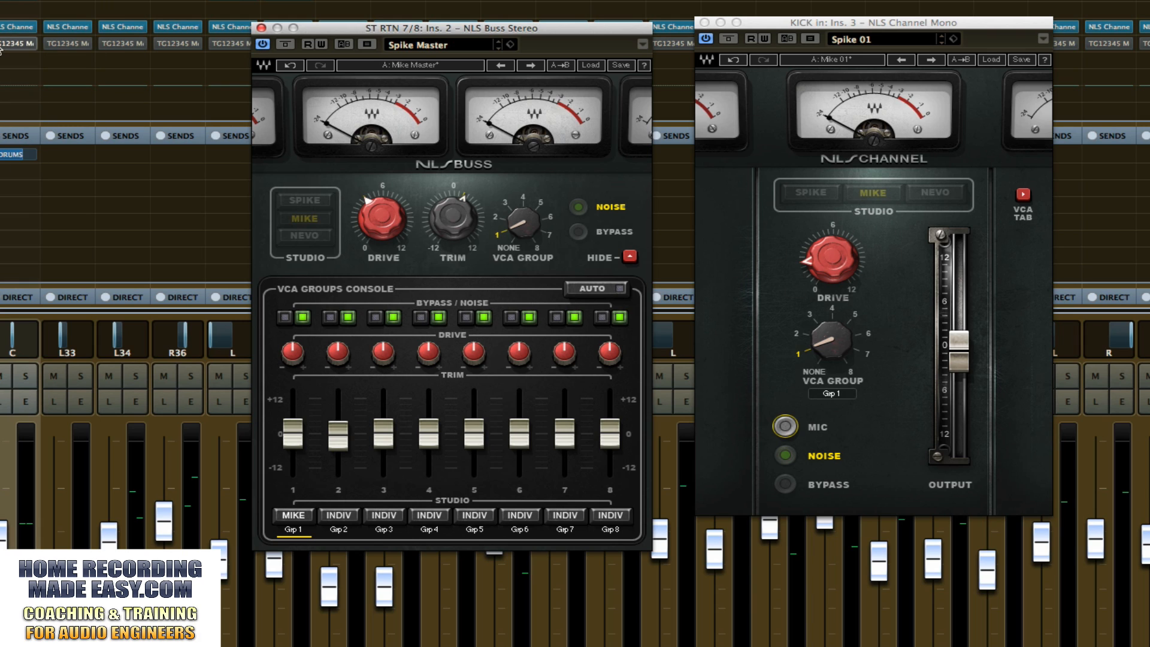
Open the snare track's NLS Channel plug-in and place its window beside the kick's NLS Channel.
click(11, 29)
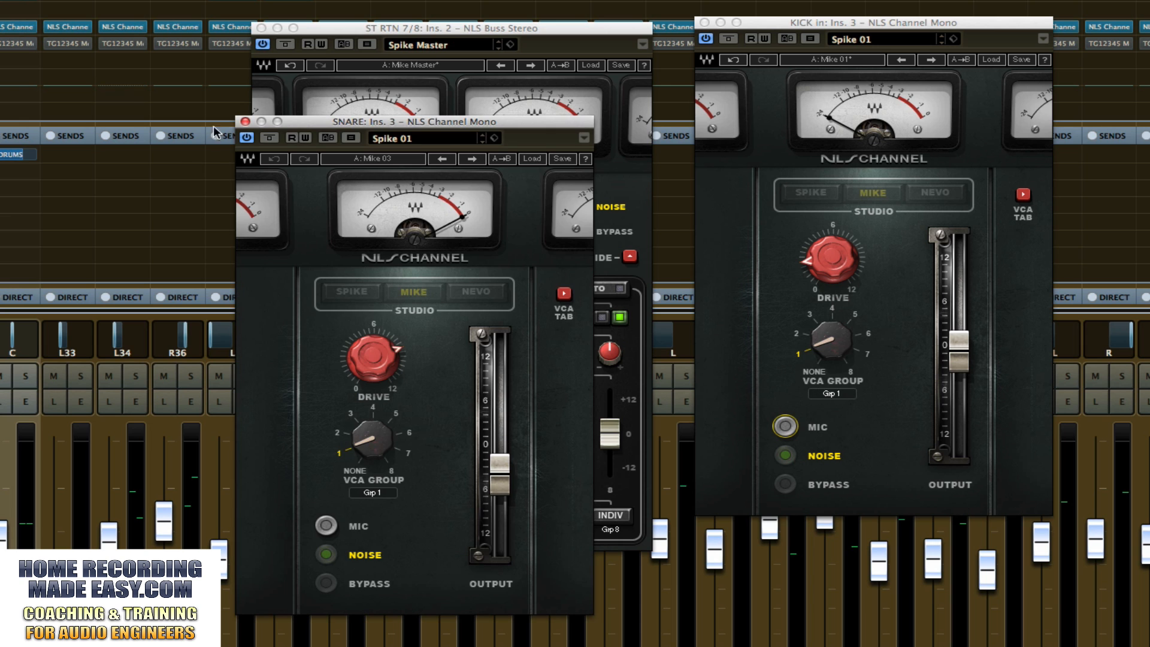
drag(410, 113, 1147, 29)
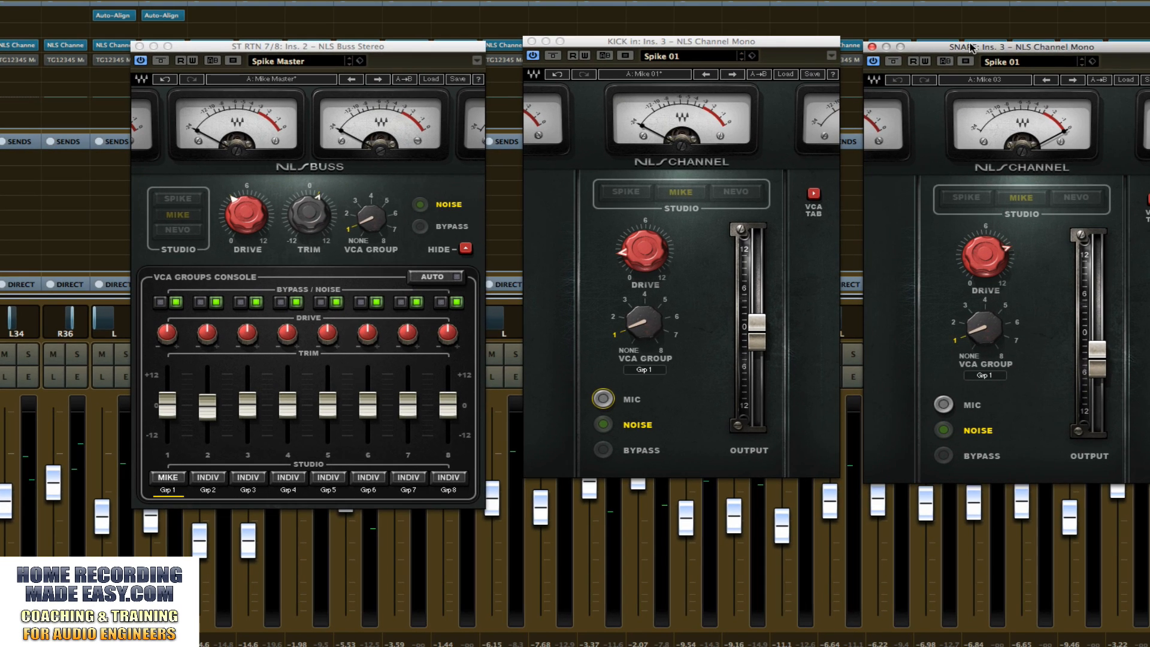
drag(970, 42, 970, 42)
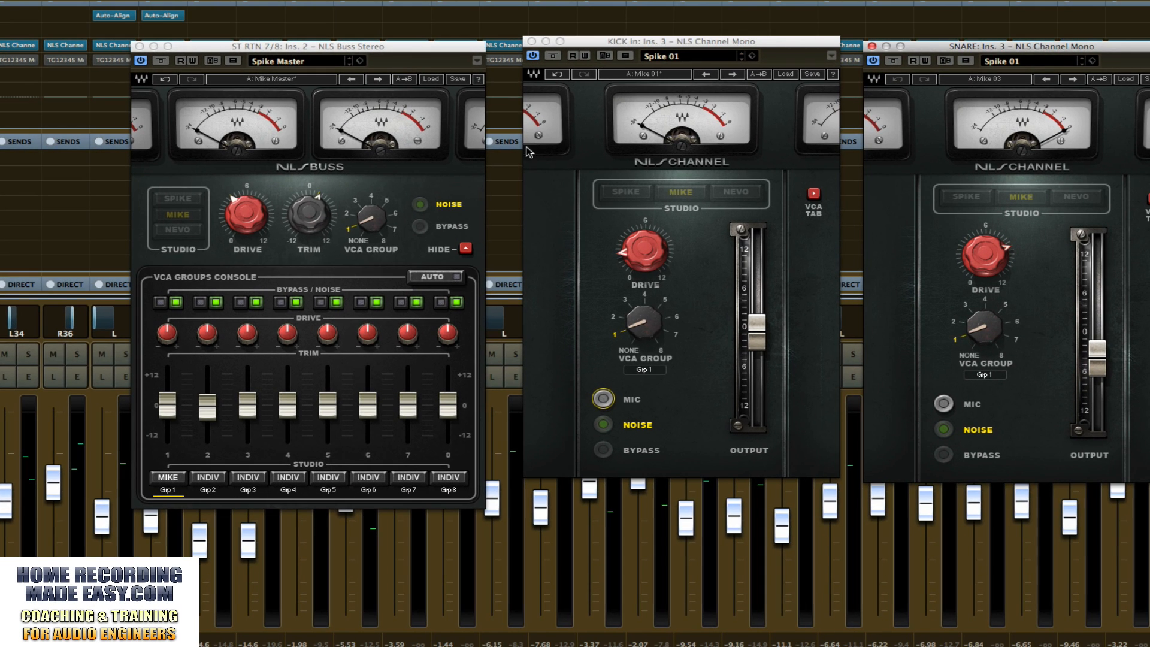
Set VCA group 1's studio model to Nevo in the NLS Buss.
click(157, 478)
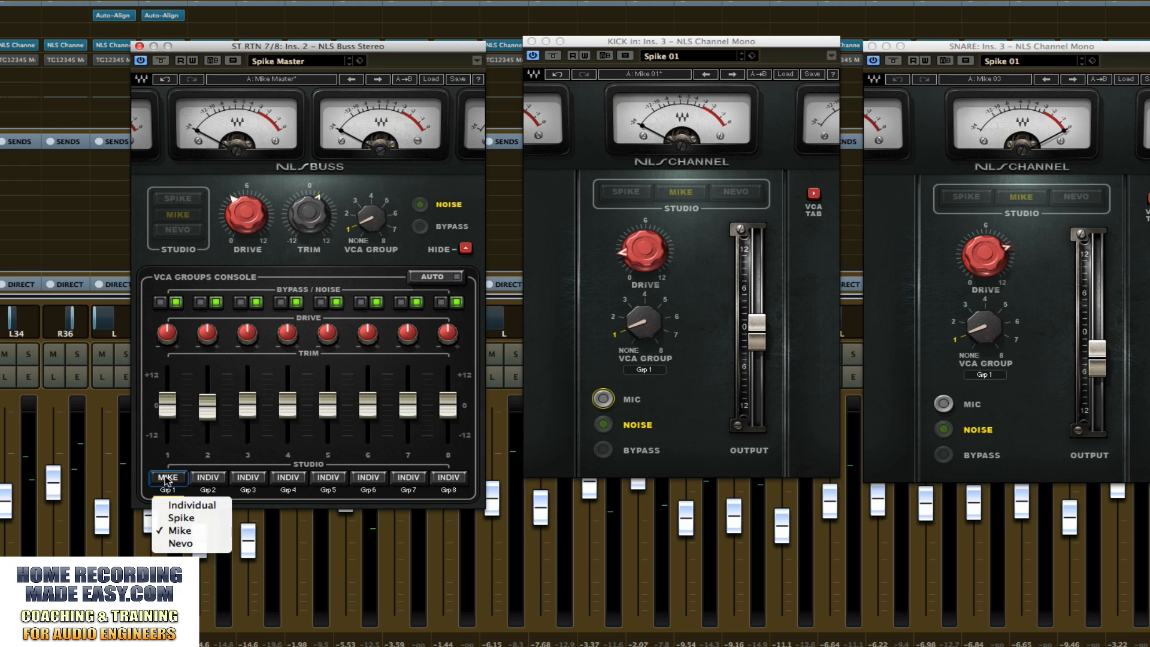
click(174, 544)
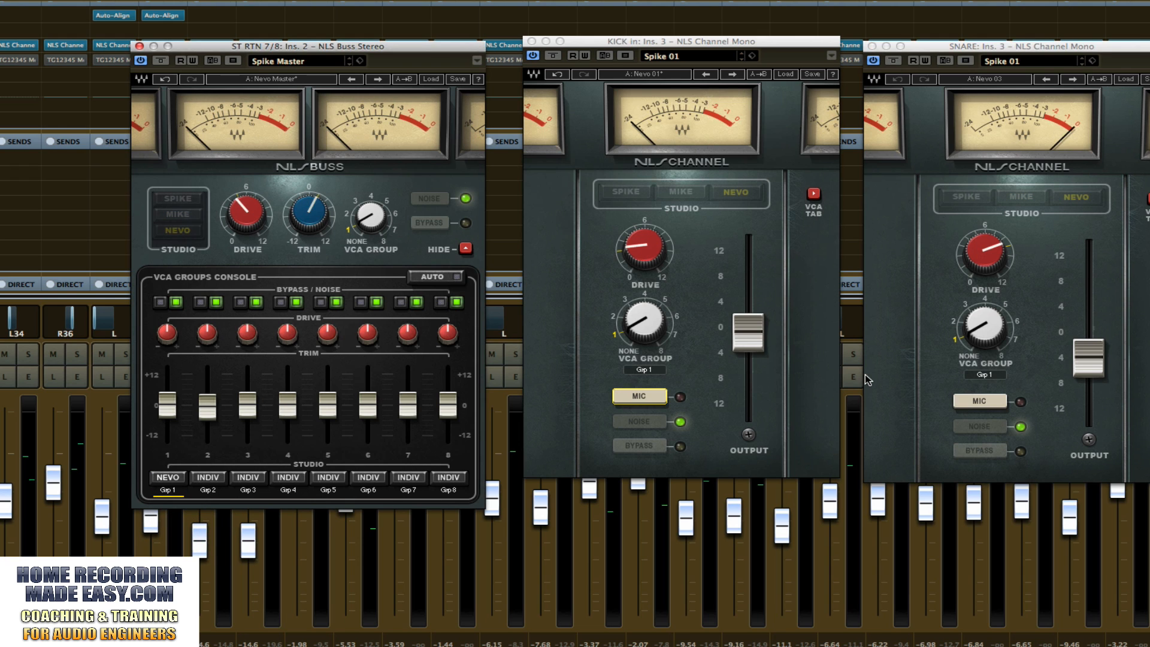
Toggle VCA group 1's bypass on and off, and switch its noise off and back on.
click(160, 303)
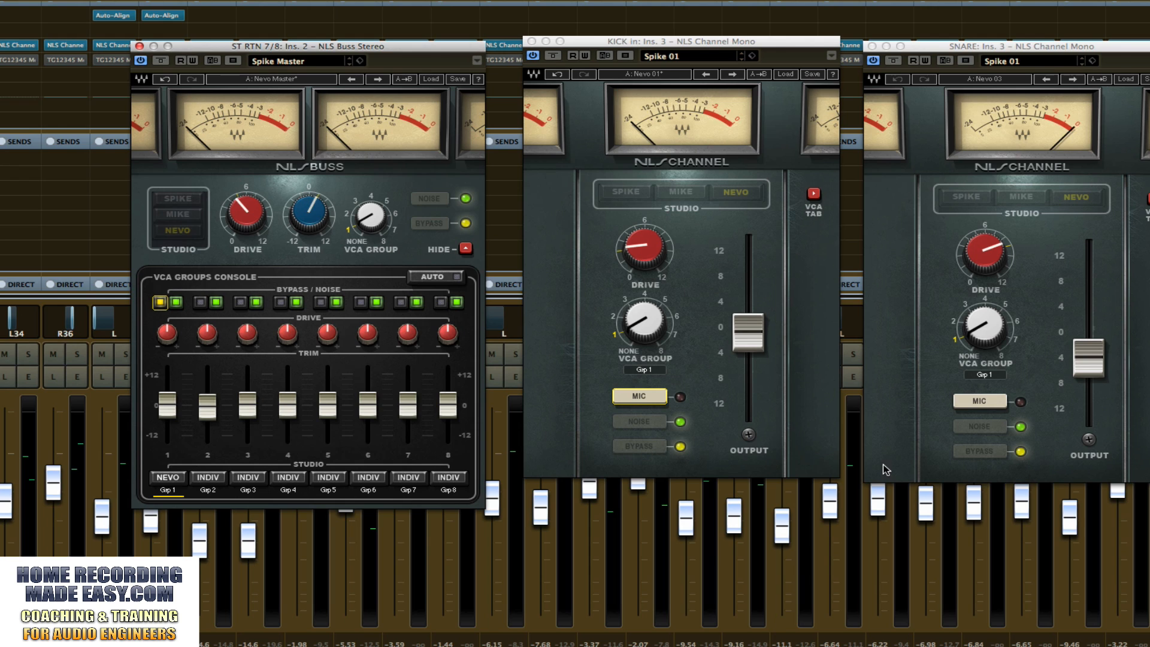
click(160, 305)
click(159, 305)
click(160, 304)
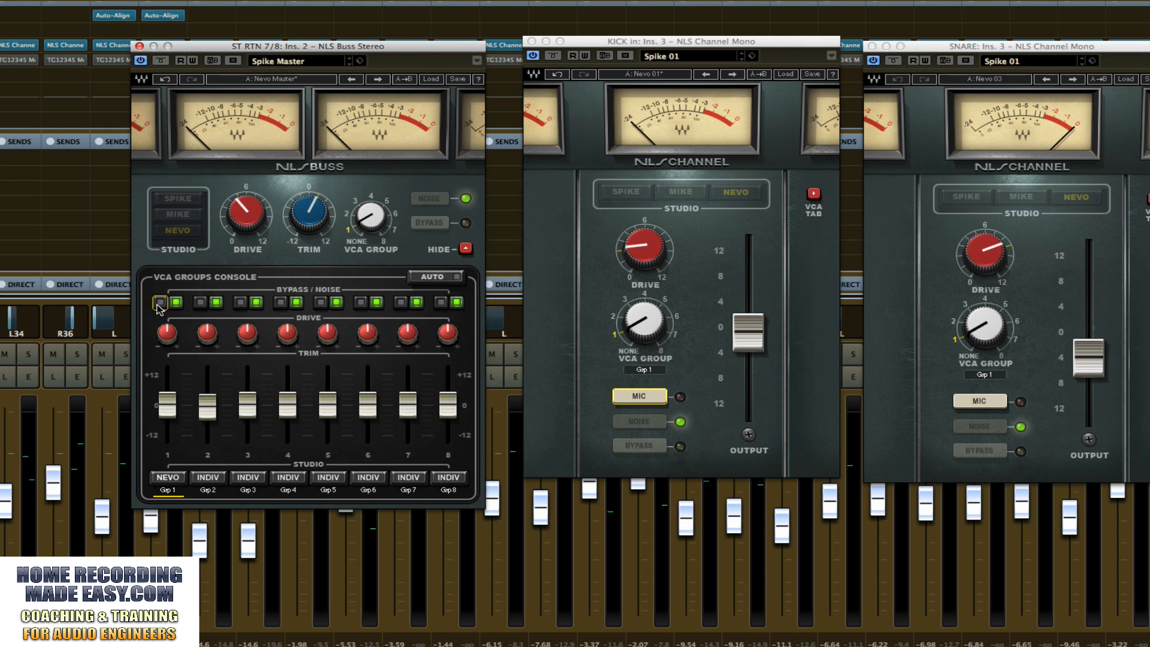
click(176, 303)
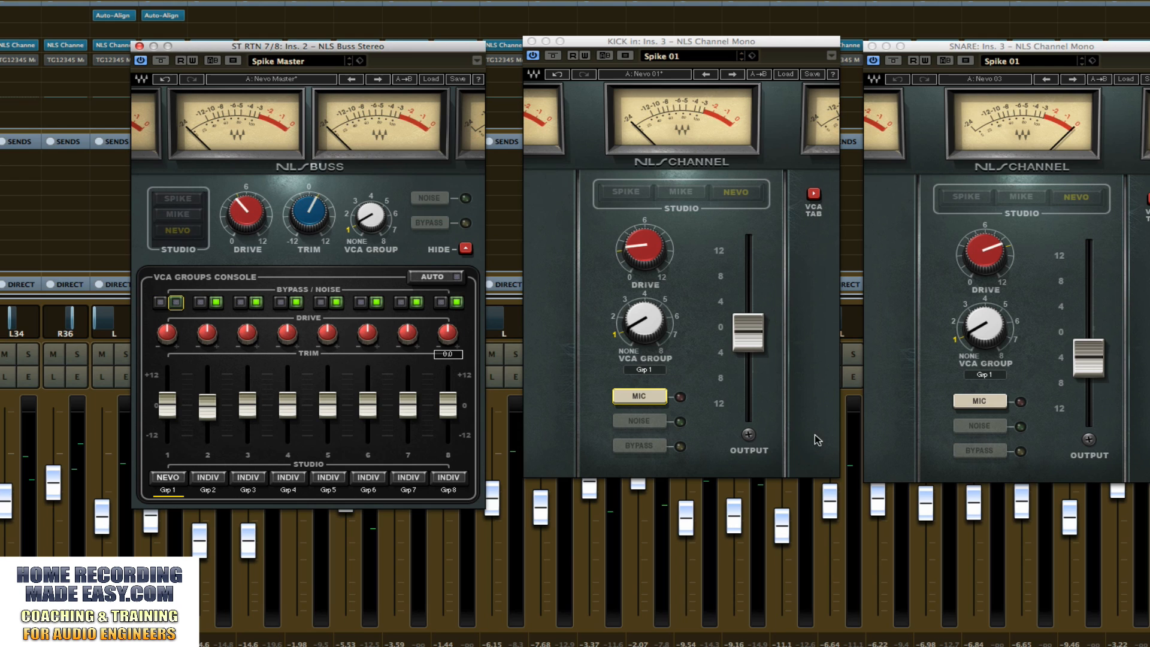
click(176, 304)
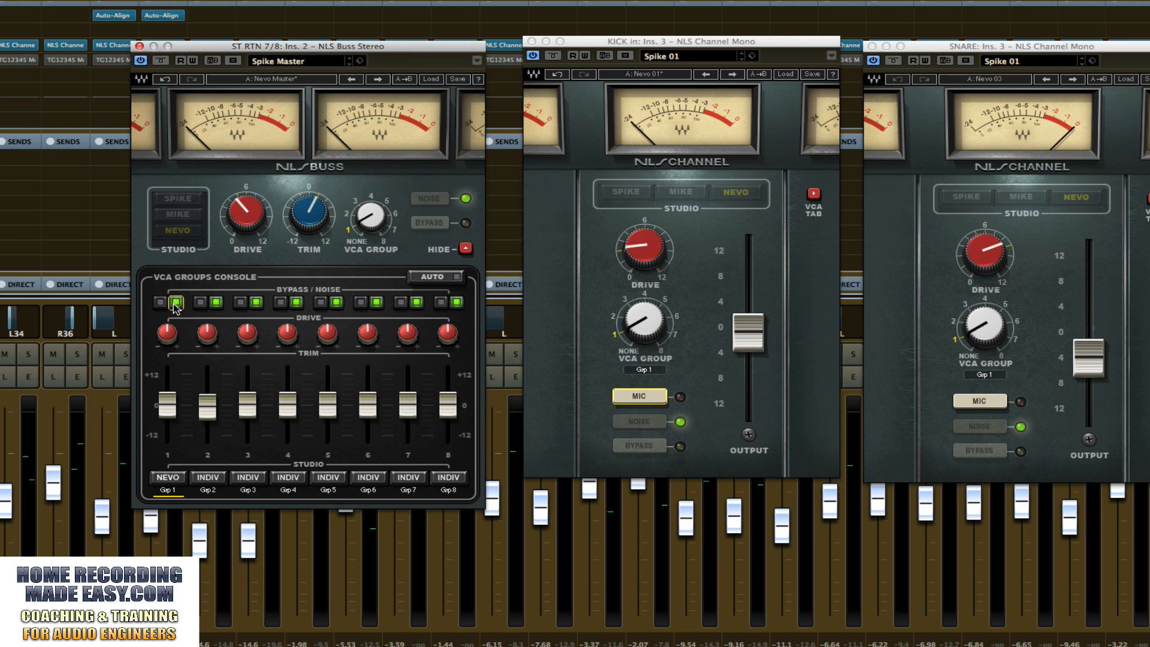
Bypass VCA group 1 and rename the group DRUMS.
click(159, 304)
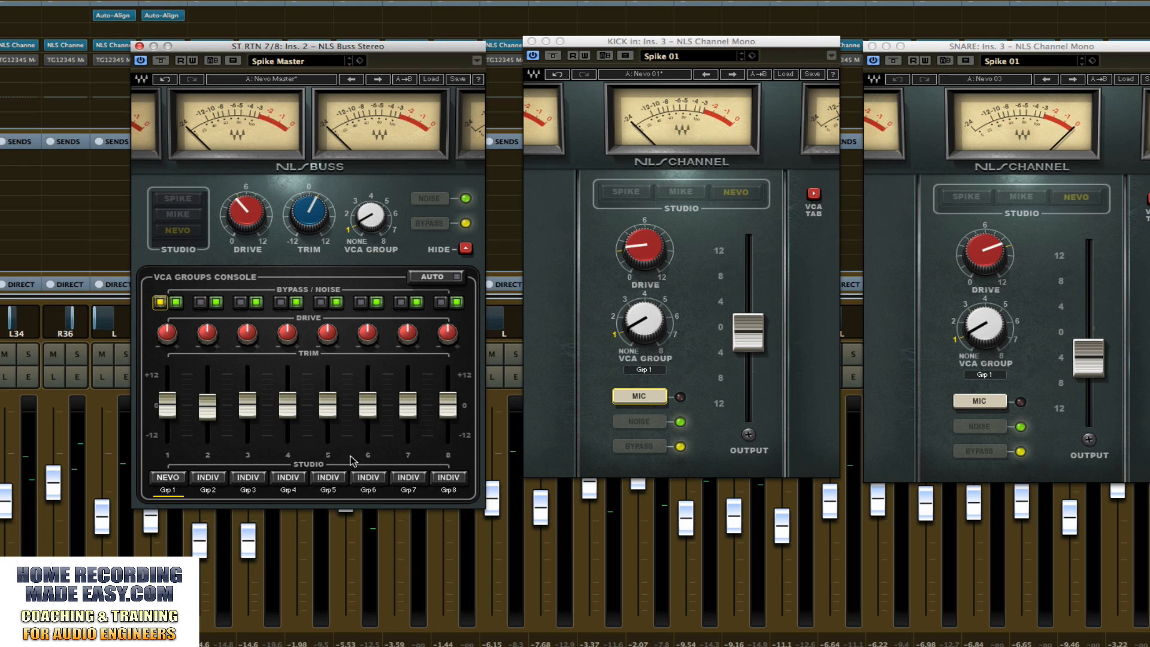
click(171, 491)
text(DRUMS)
key(Return)
View the studio options for VCA group 2 and the Nevo factory presets of the kick's NLS Channel.
click(208, 481)
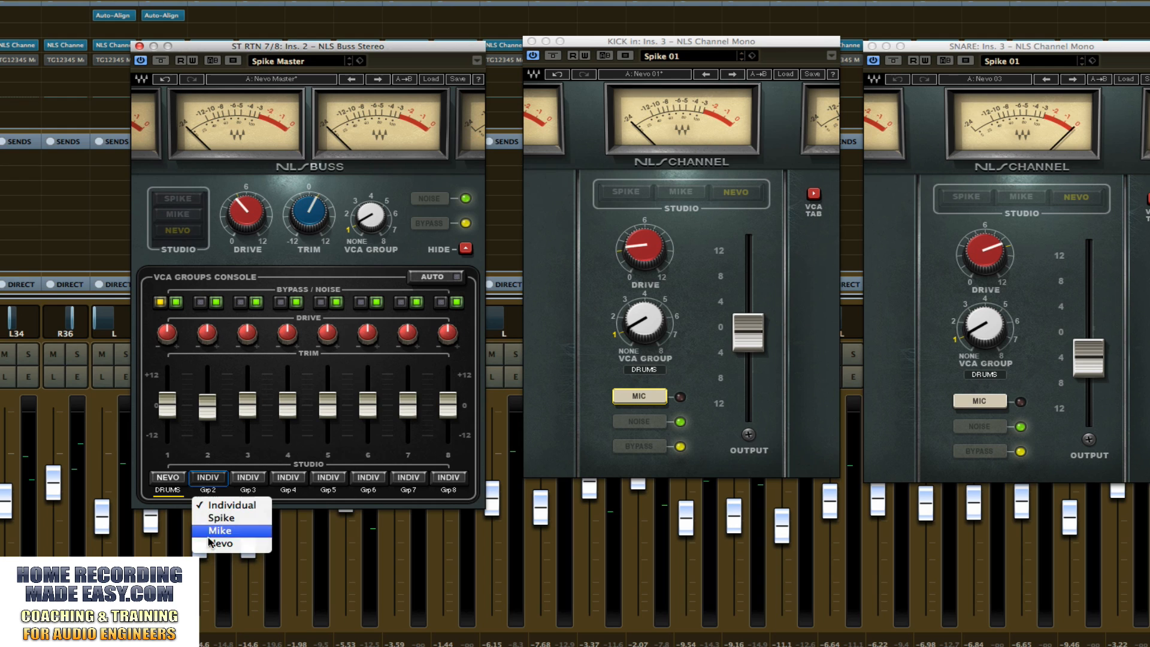
click(208, 443)
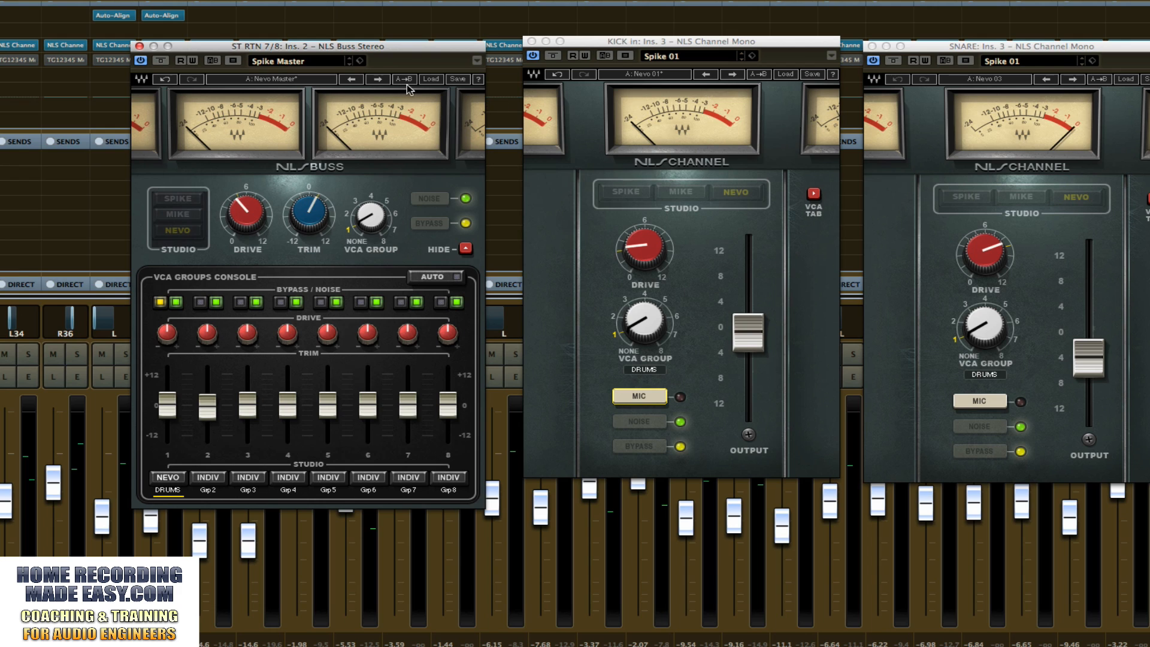
click(789, 74)
mouse_move(808, 148)
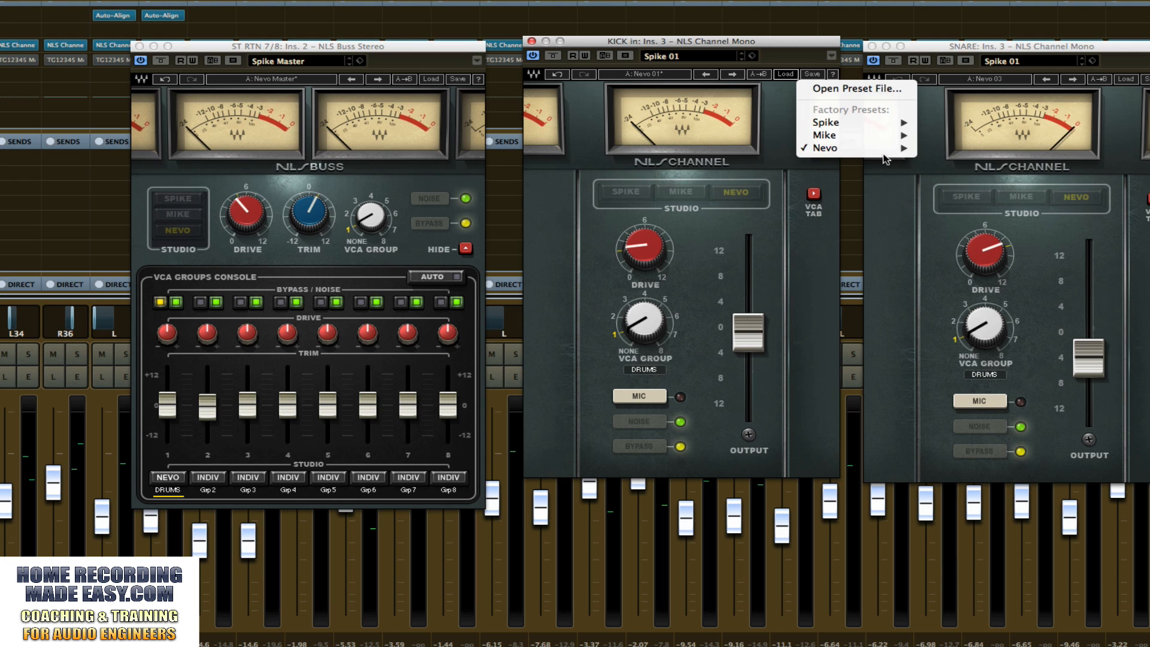
mouse_move(877, 151)
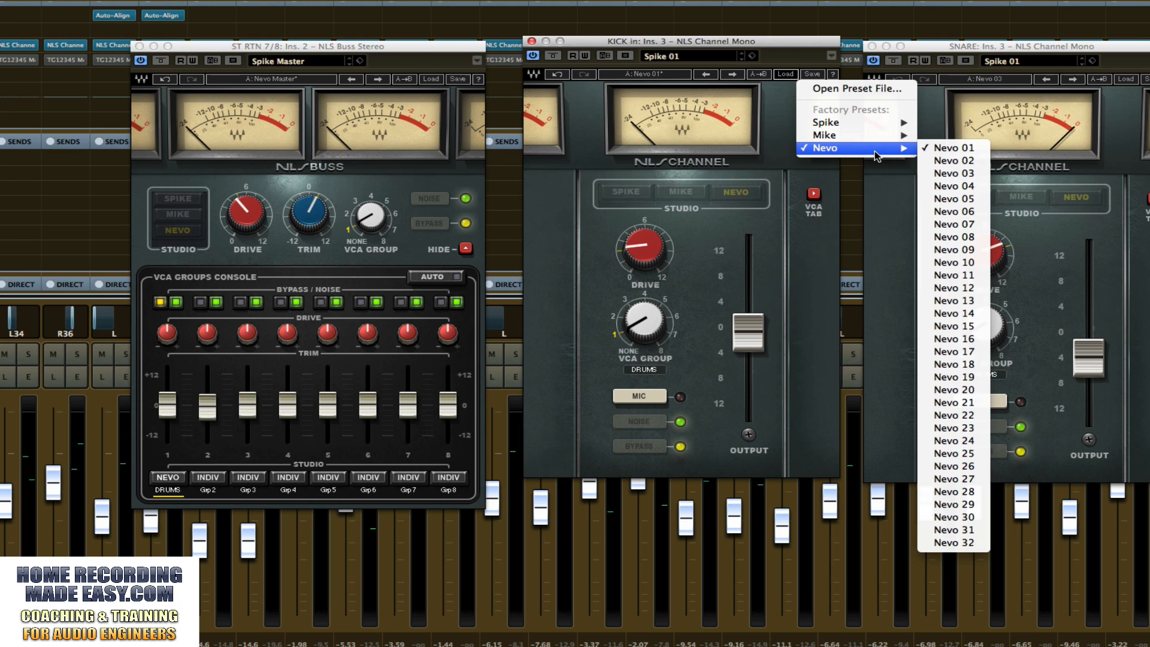
click(799, 49)
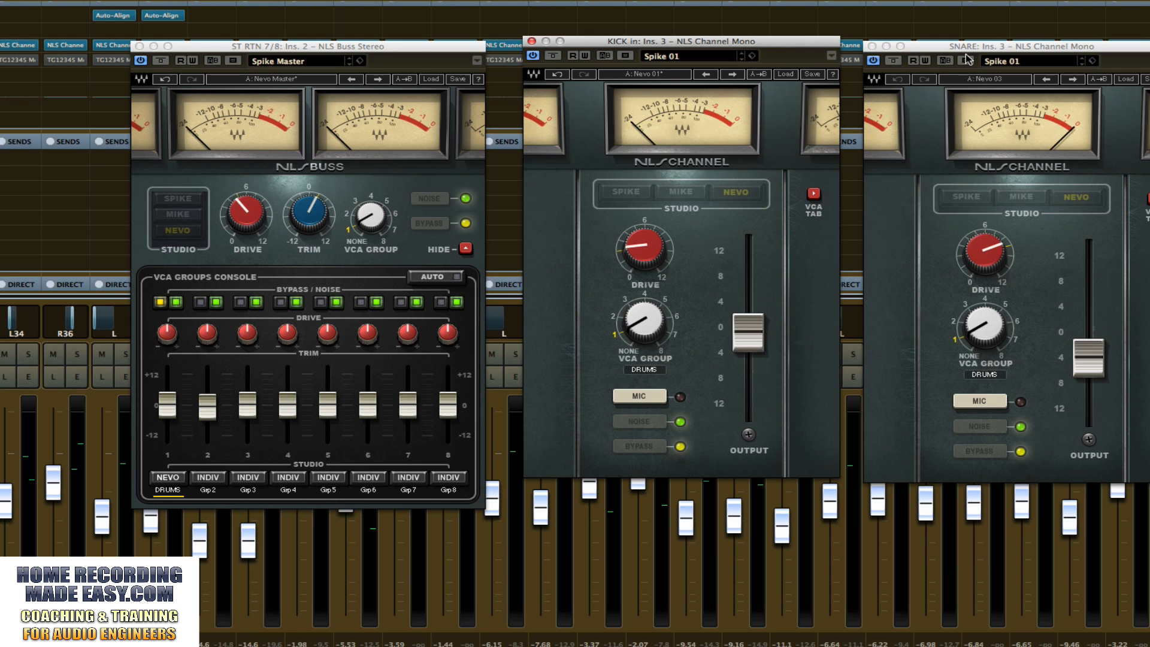
Close the snare's NLS Channel window and move the kick's NLS Channel window down, away from the NLS Buss.
click(871, 46)
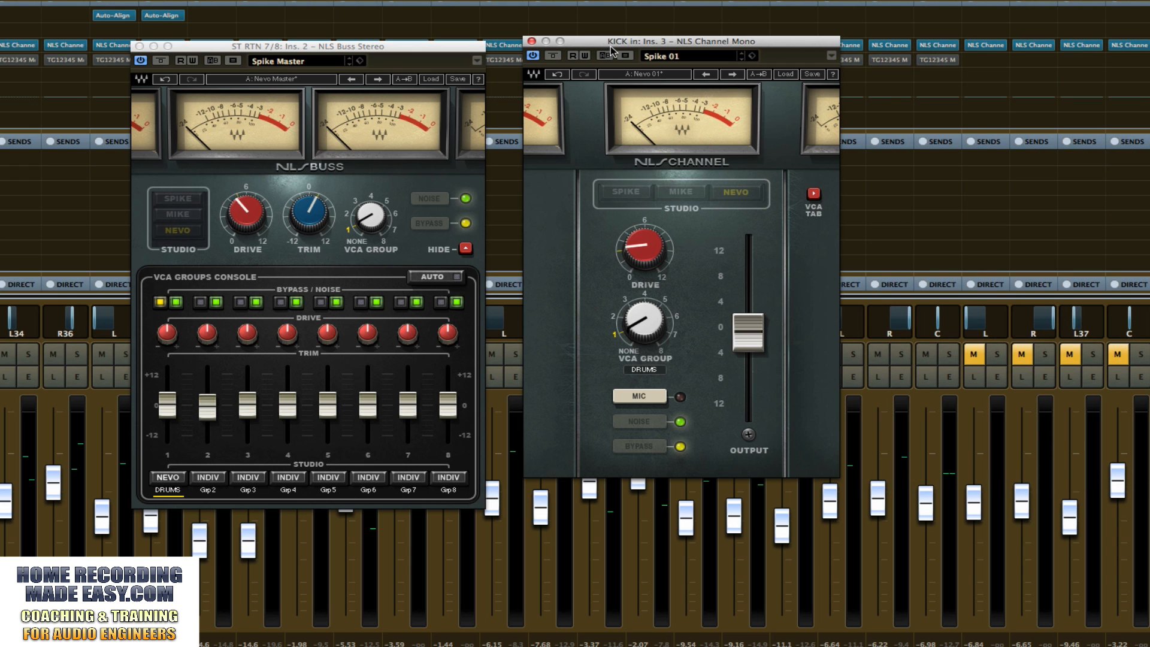
drag(614, 42, 707, 132)
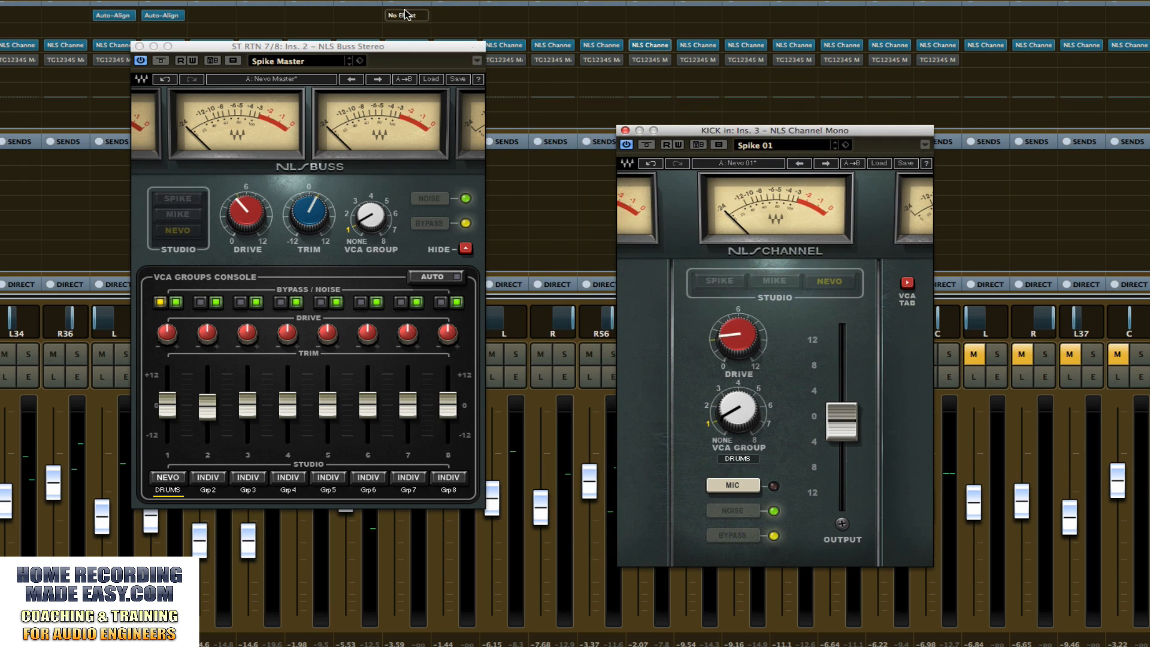
Move the NLS Buss window aside, then open the kick's TG12345 channel strip for viewing and close it again.
drag(382, 48, 479, 126)
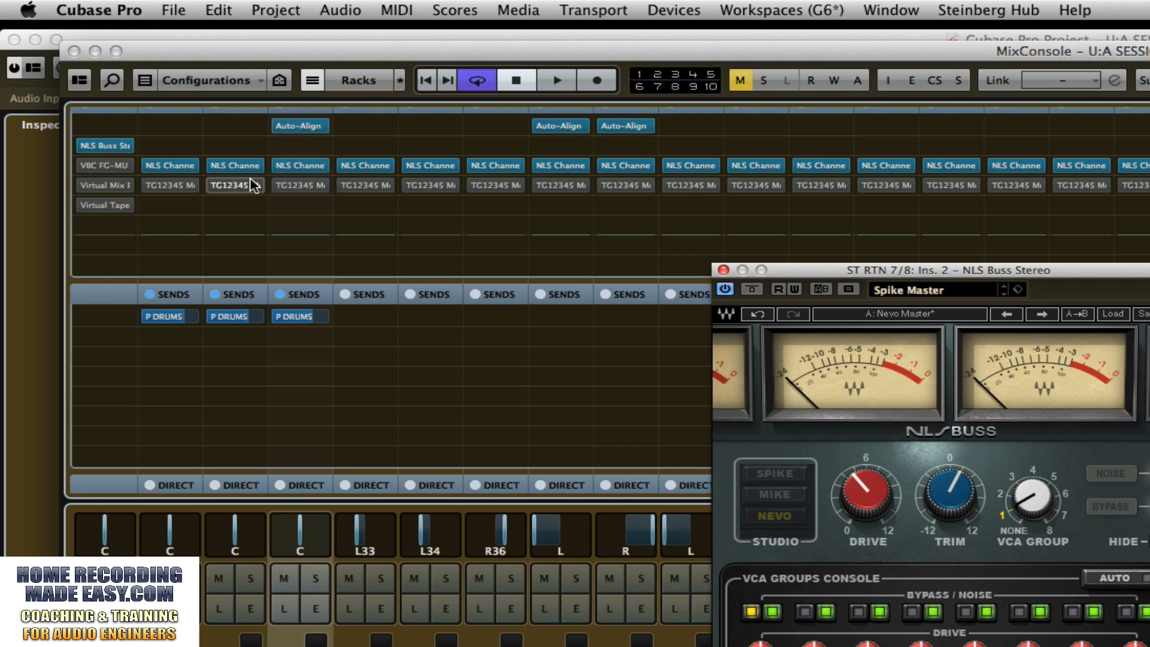
click(173, 186)
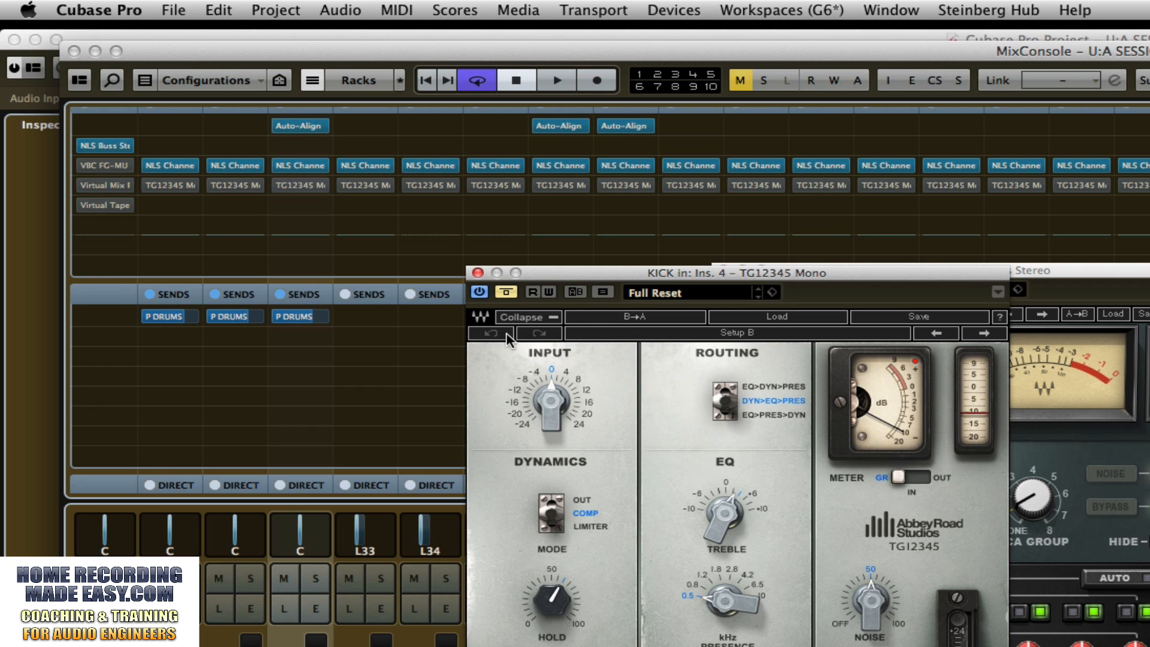
click(478, 274)
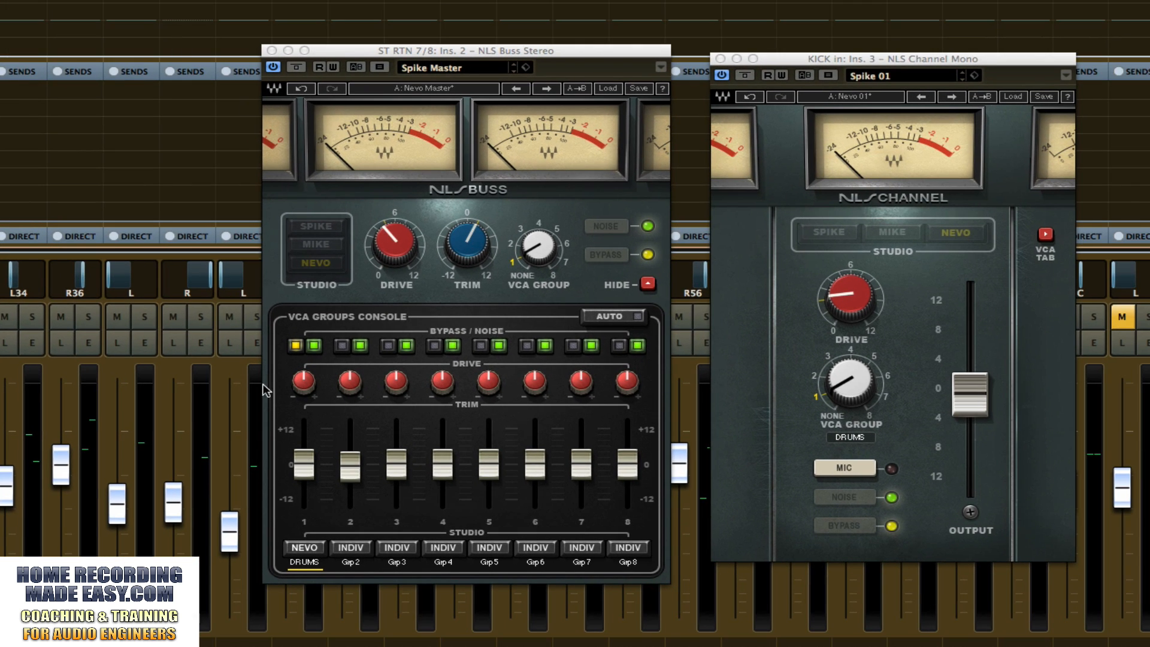
Switch the DRUMS VCA group to the Spike studio and compare it bypassed and active during playback, leaving bypass off.
click(304, 549)
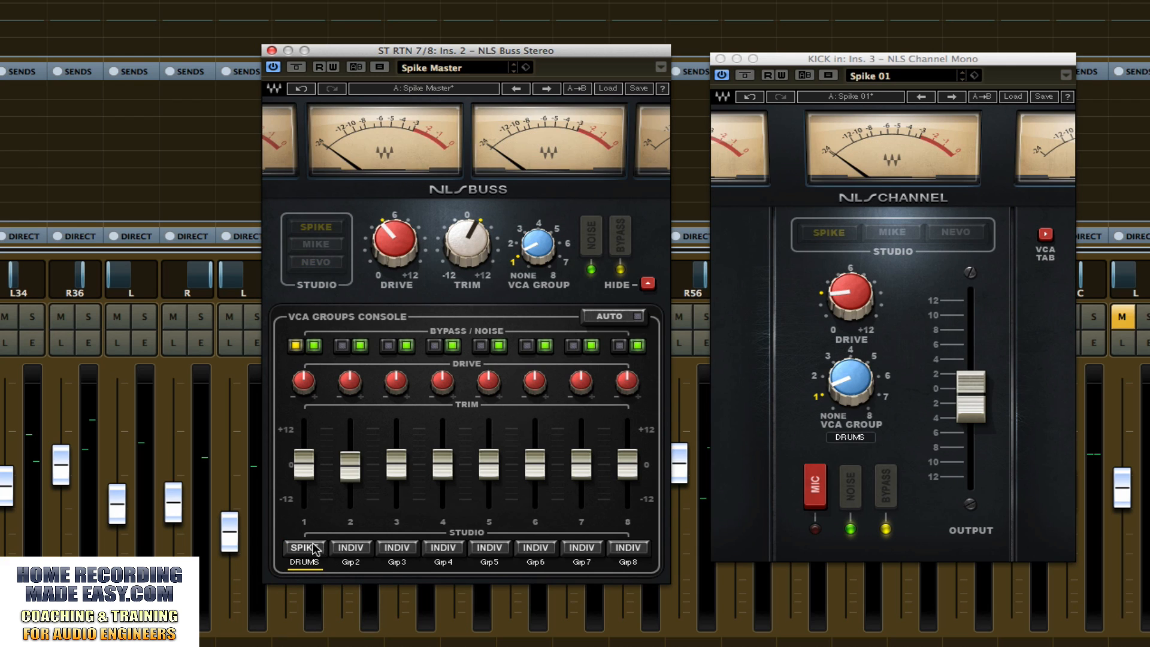
click(295, 345)
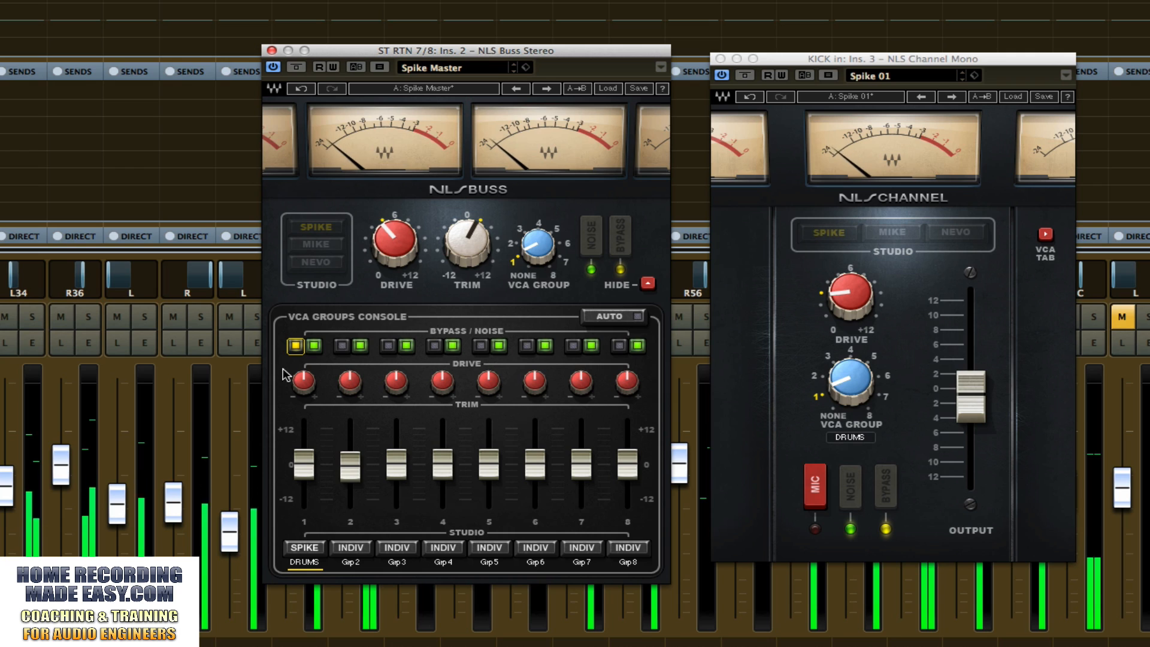
mouse_move(299, 371)
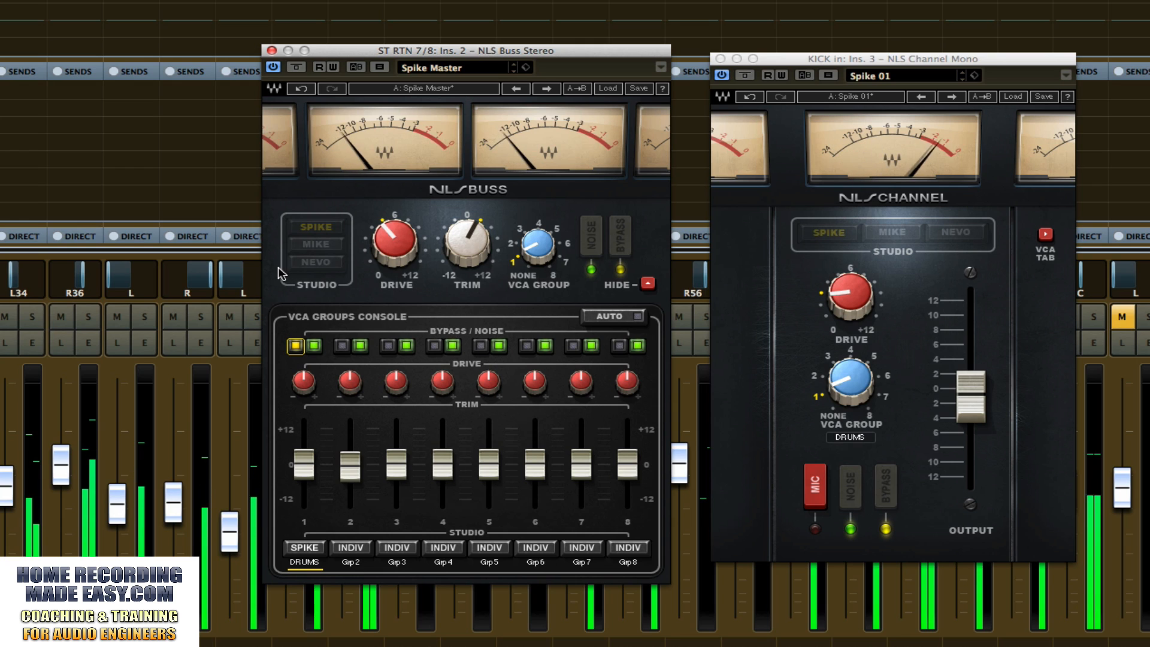
click(295, 347)
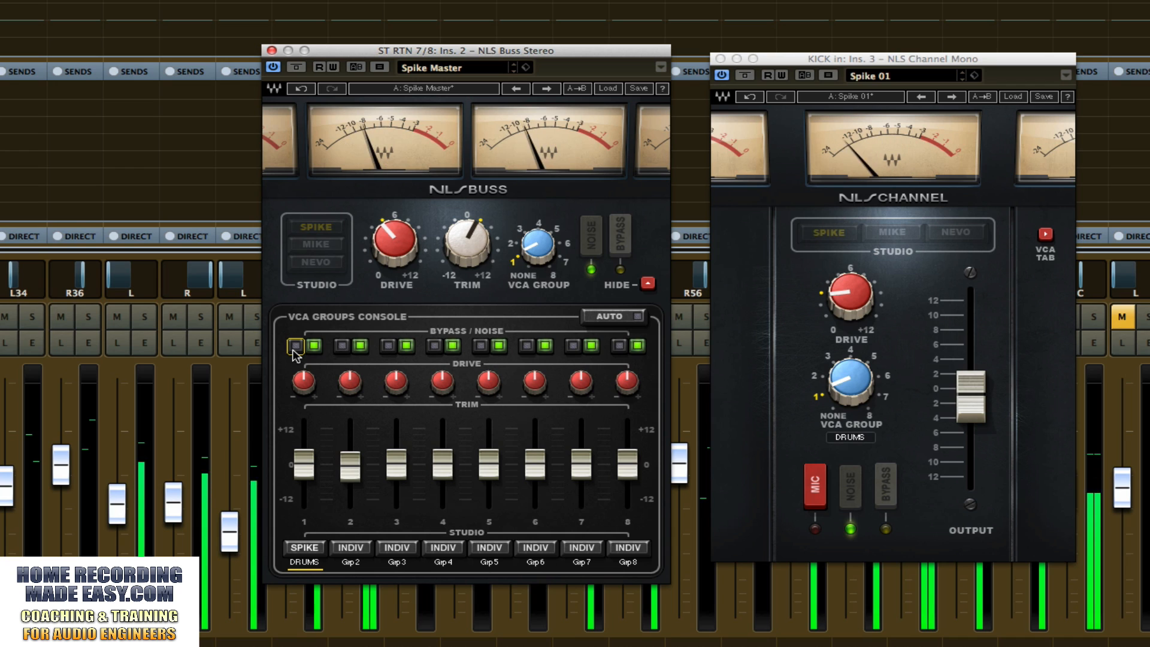
click(295, 346)
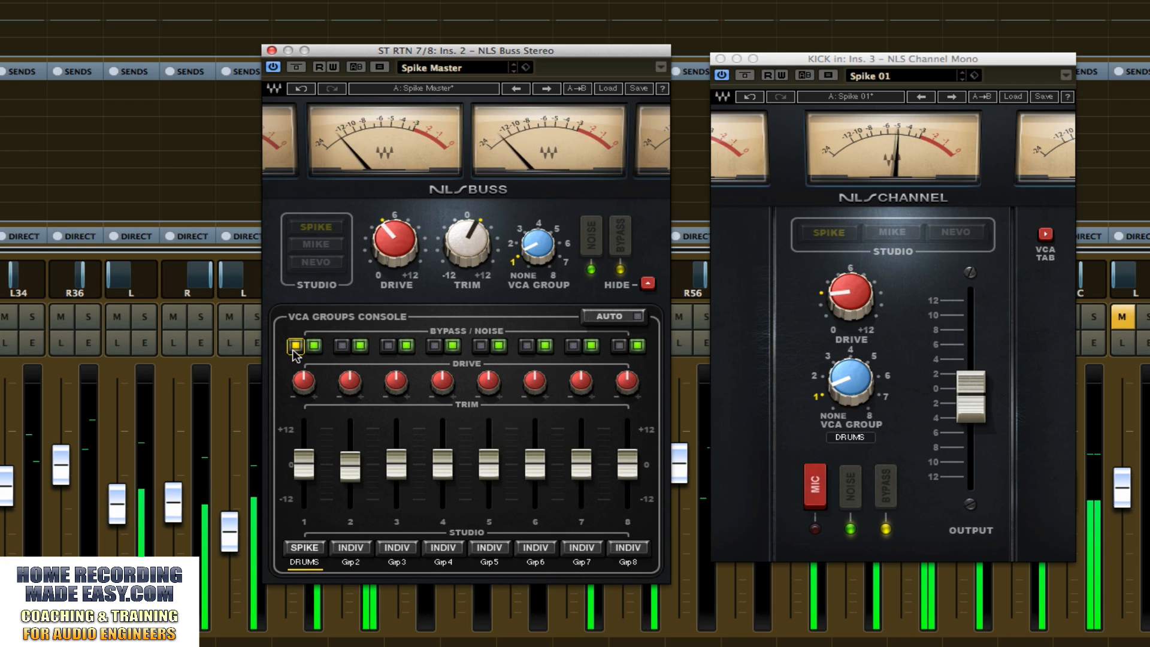
click(294, 347)
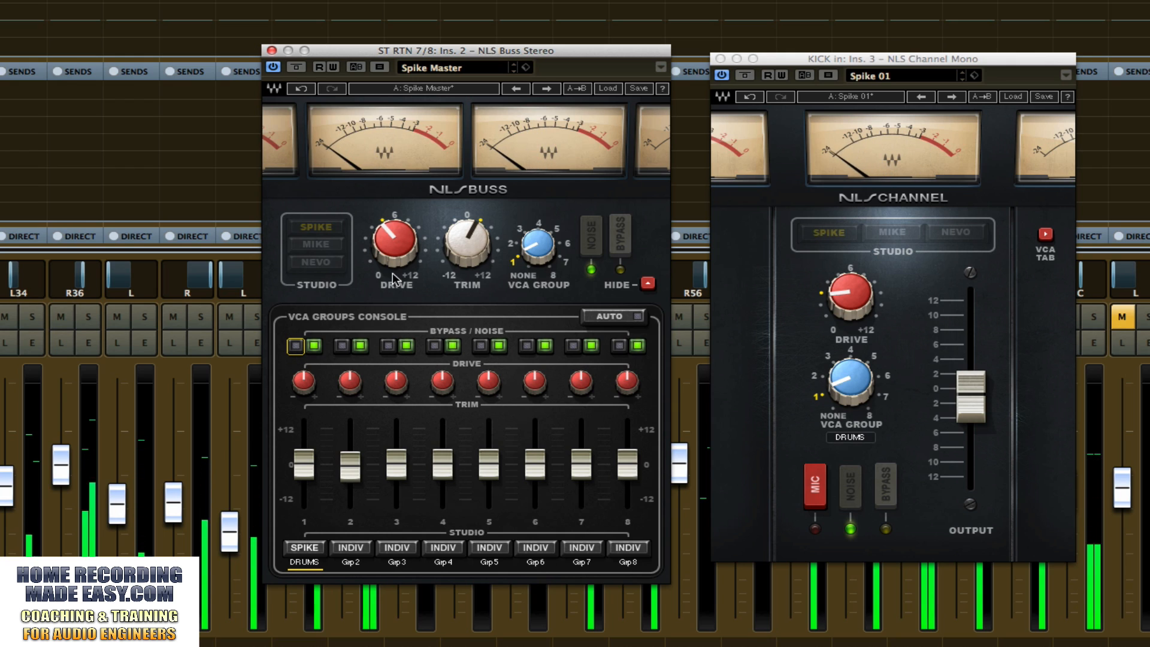
Bring the NLS Buss trim down to about -1.5 while comparing playback with the DRUMS group bypassed and active.
click(465, 231)
drag(466, 231, 466, 250)
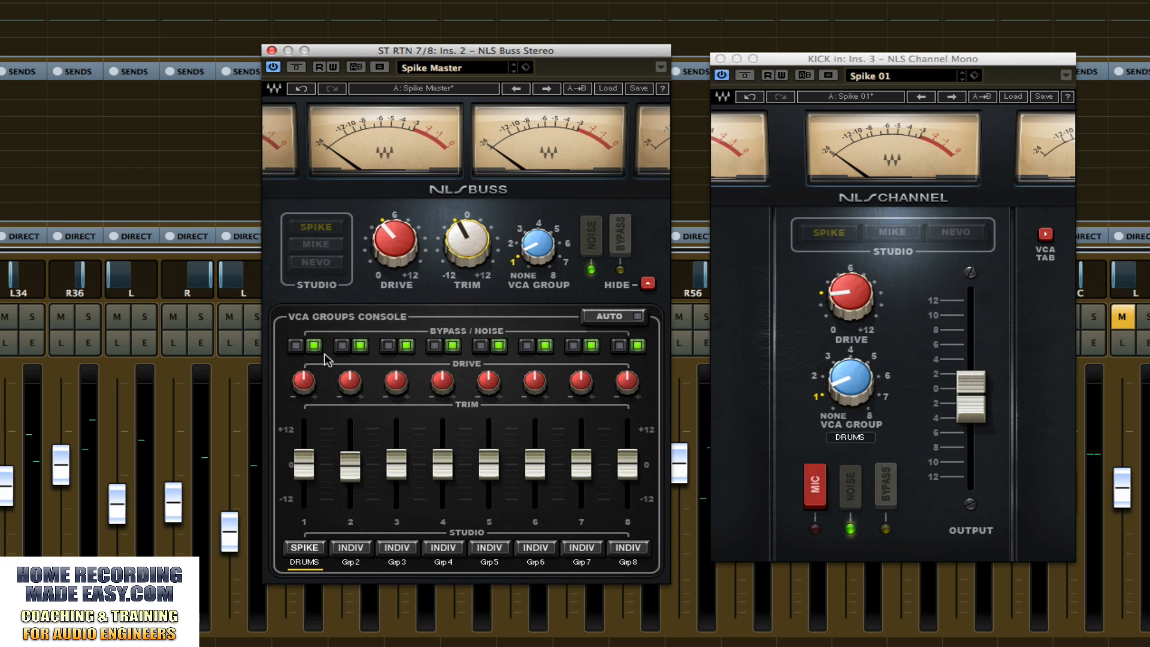
key(space)
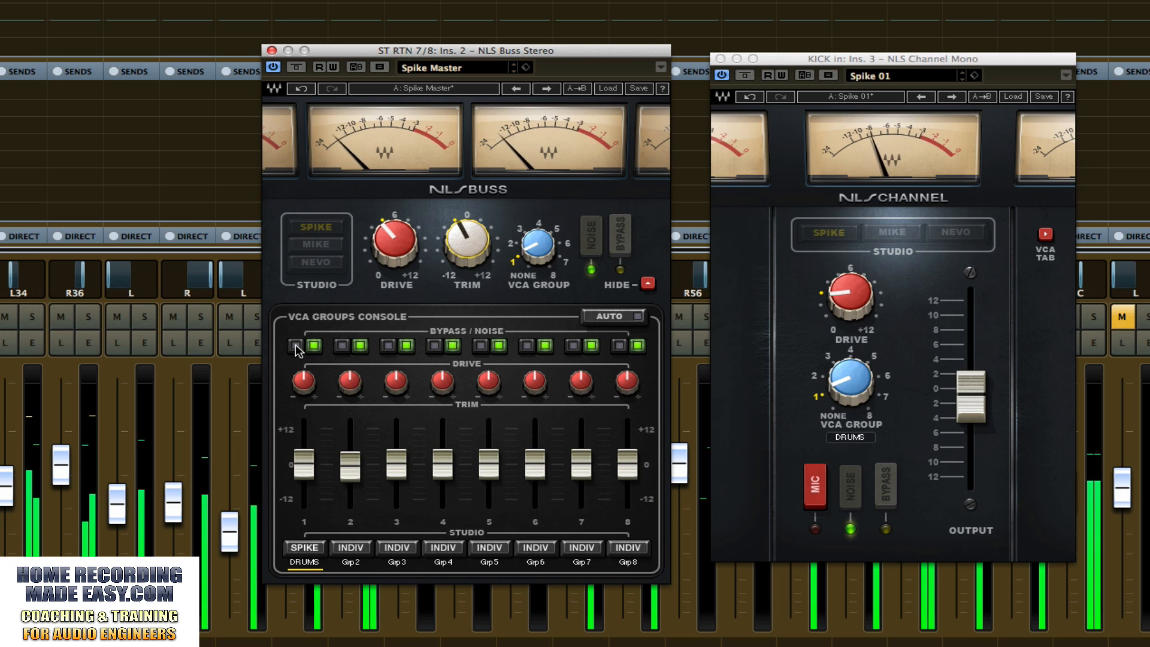
click(296, 347)
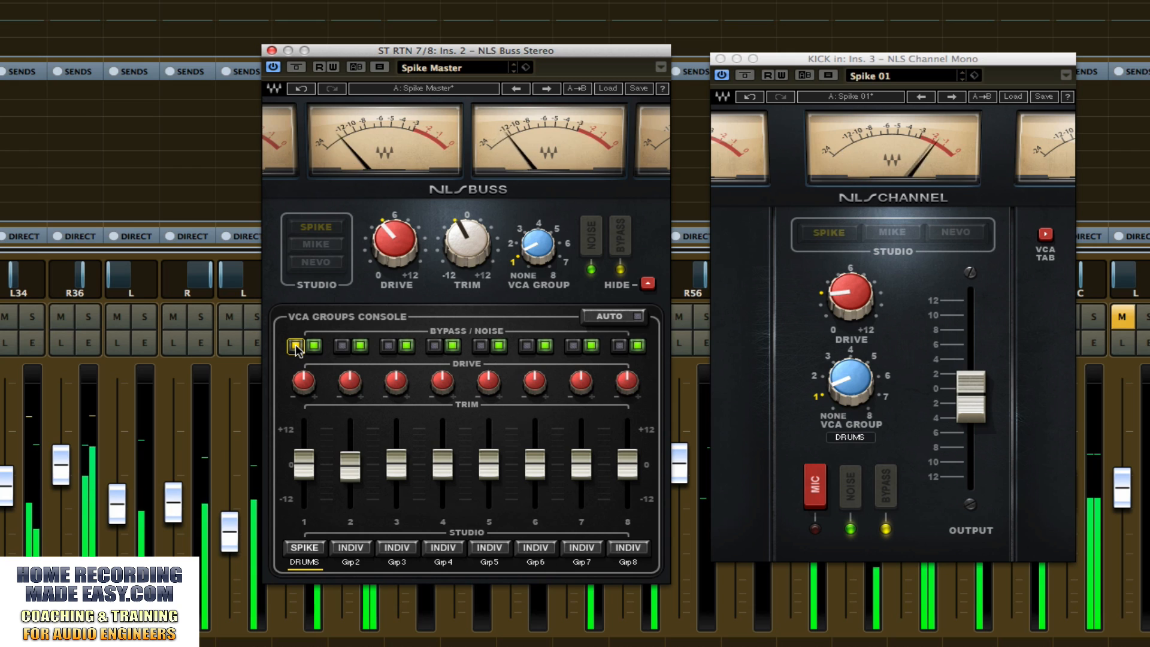
click(296, 347)
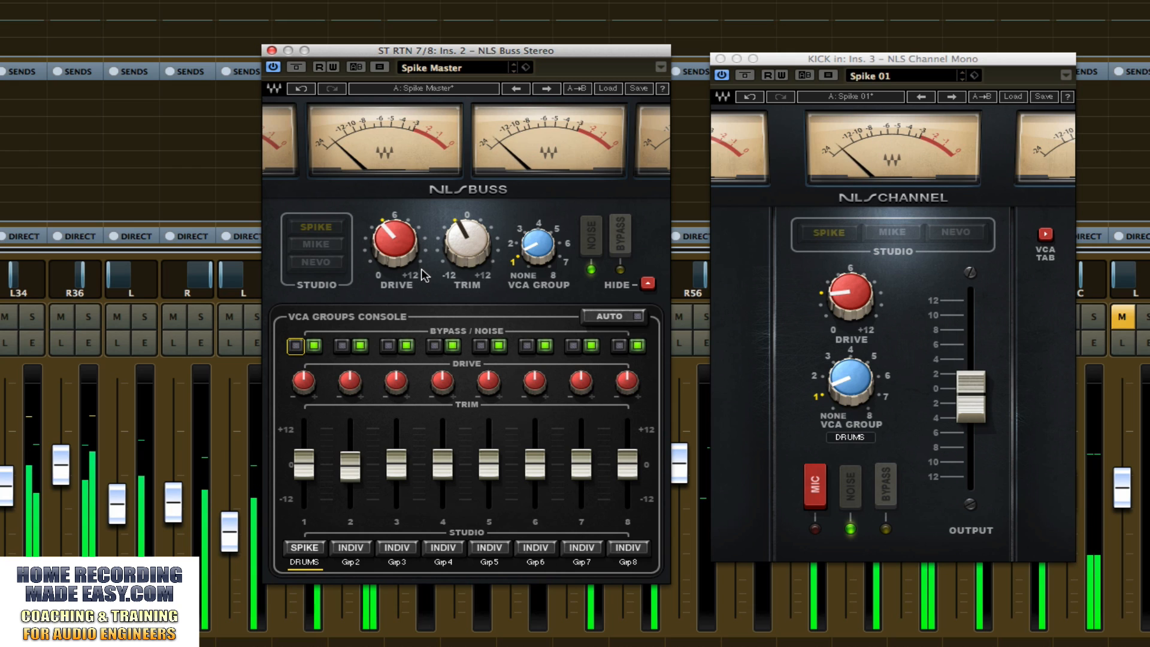
drag(468, 241, 467, 236)
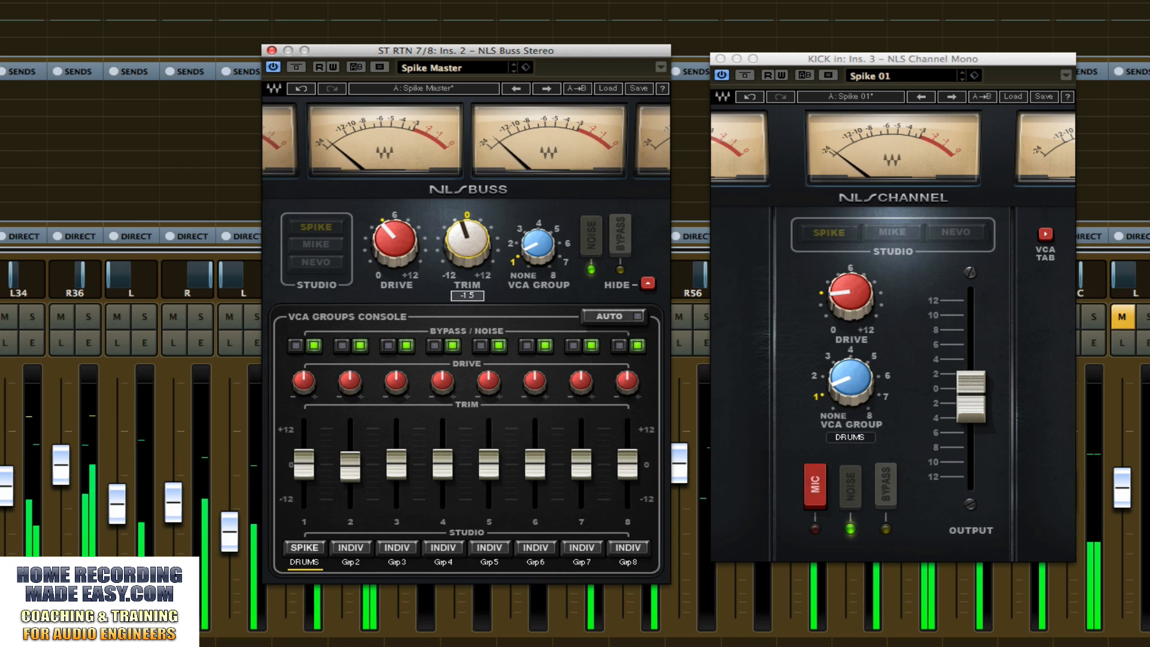
Compare playback by switching the DRUMS group's bypass on and off twice, and its noise off and back on.
click(296, 345)
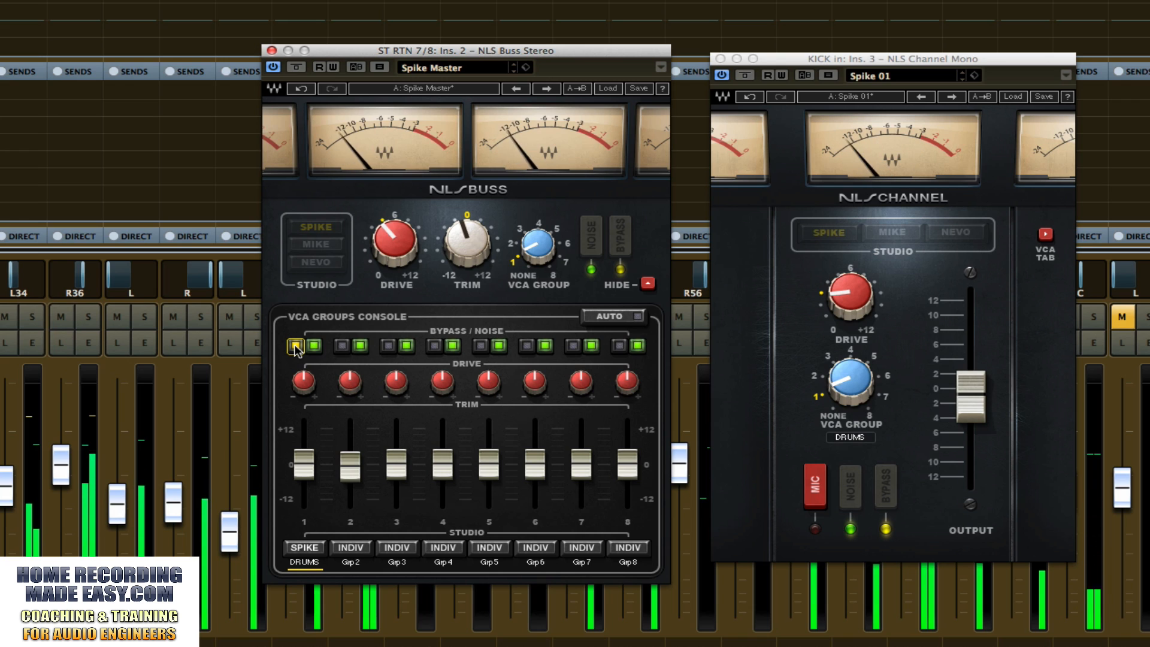
click(296, 348)
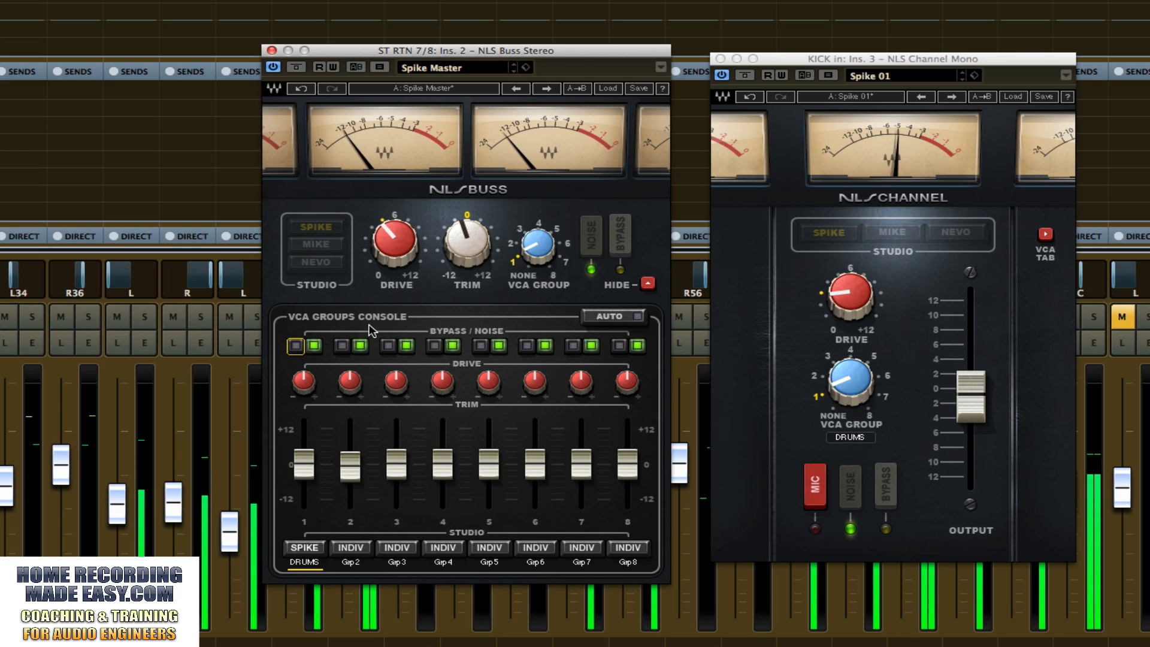
click(300, 348)
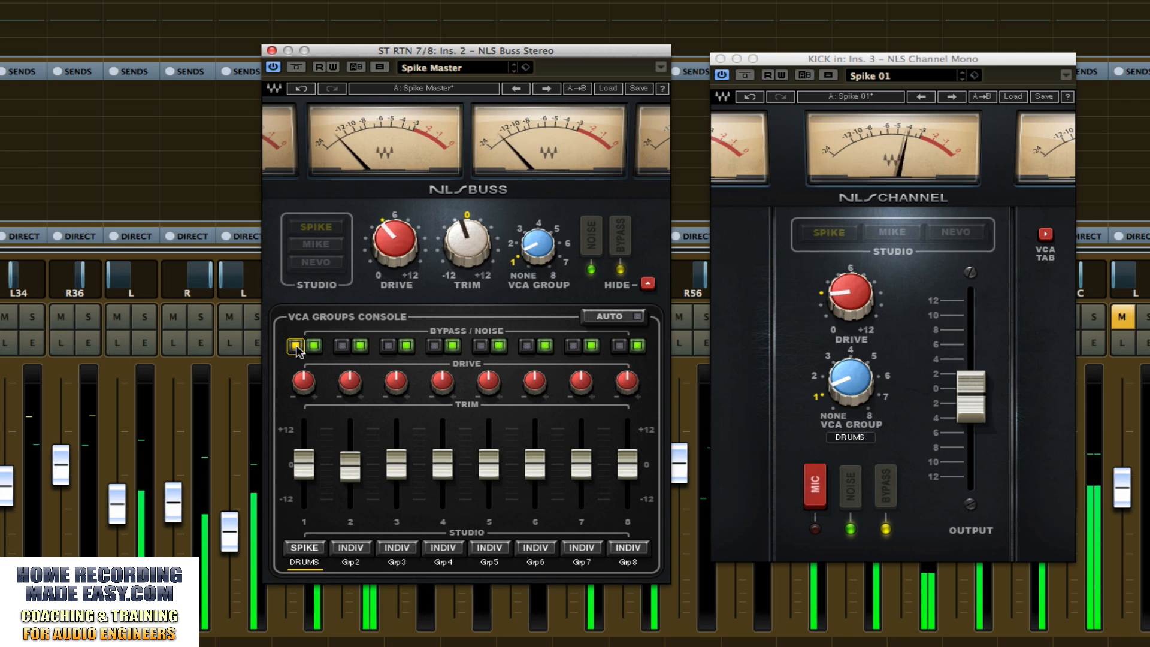
click(296, 347)
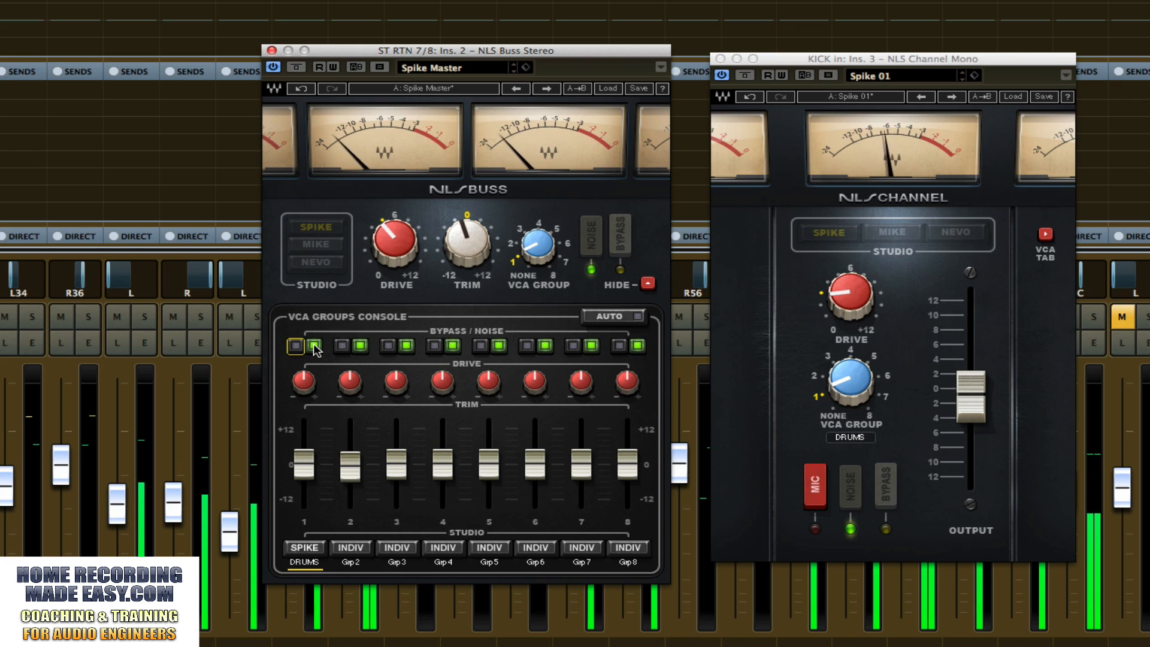
click(314, 347)
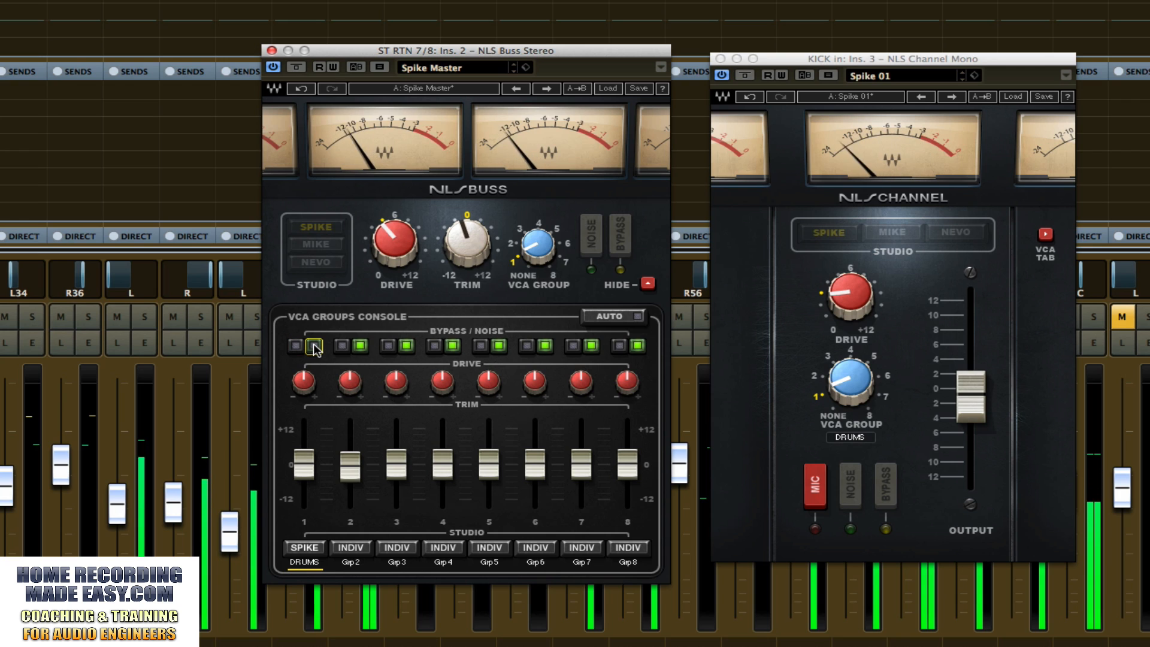
click(314, 347)
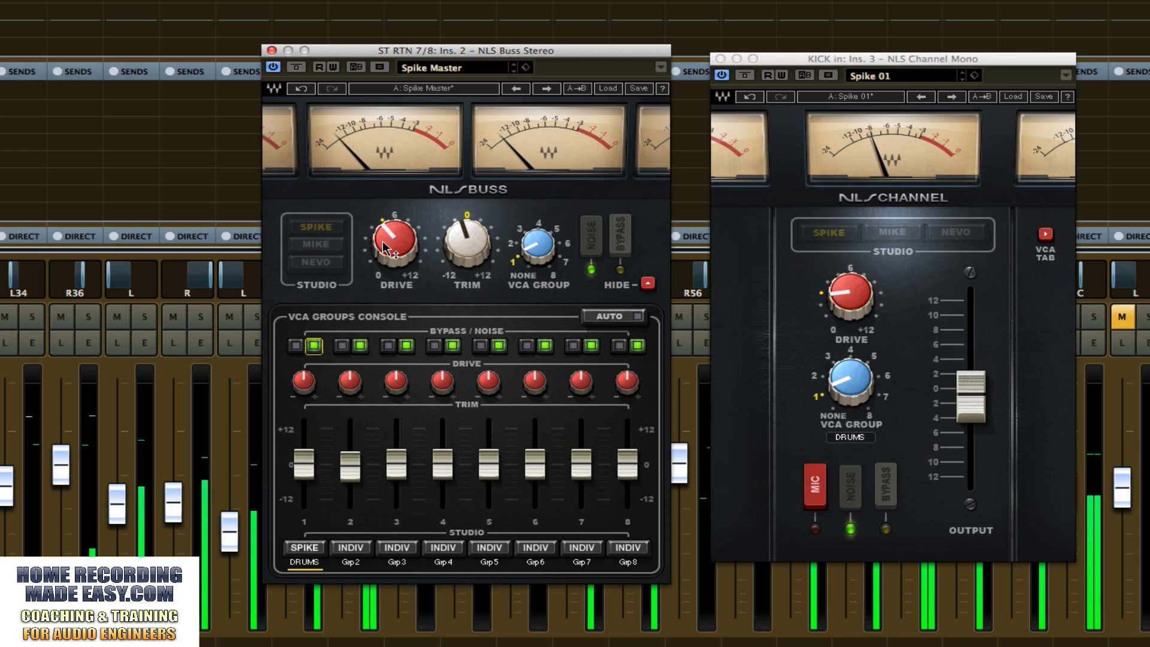
Raise the NLS Buss drive to about 7 and compensate with a trim of about -2.4, comparing against the bypassed DRUMS group.
drag(391, 243, 390, 216)
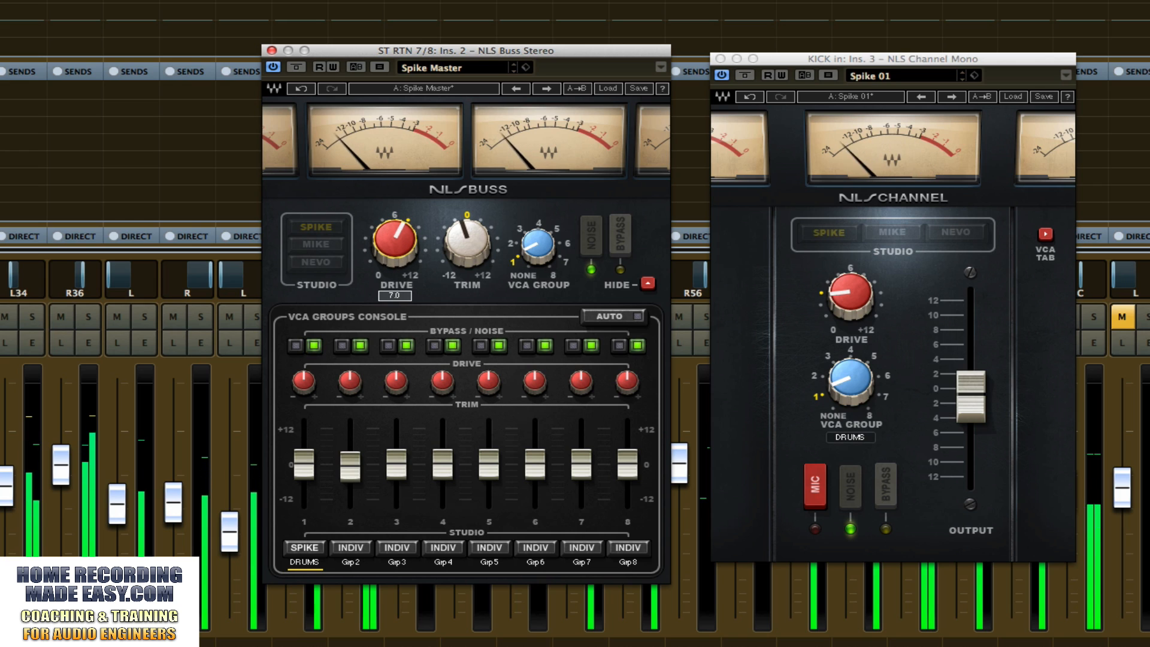
drag(467, 240, 467, 248)
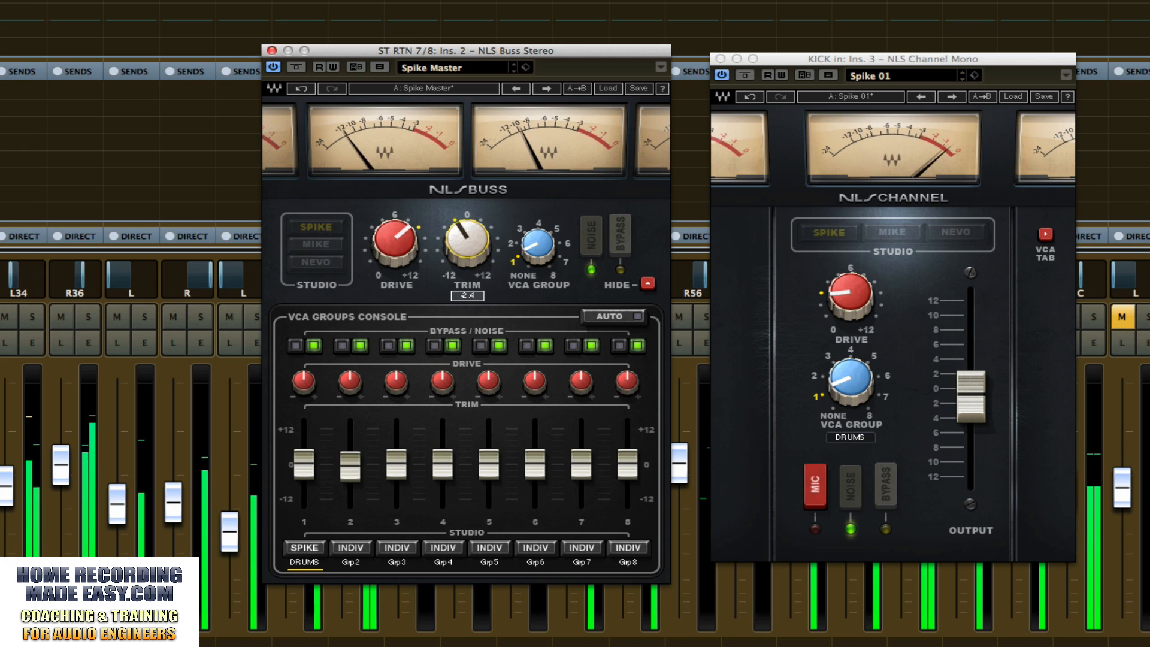
click(296, 346)
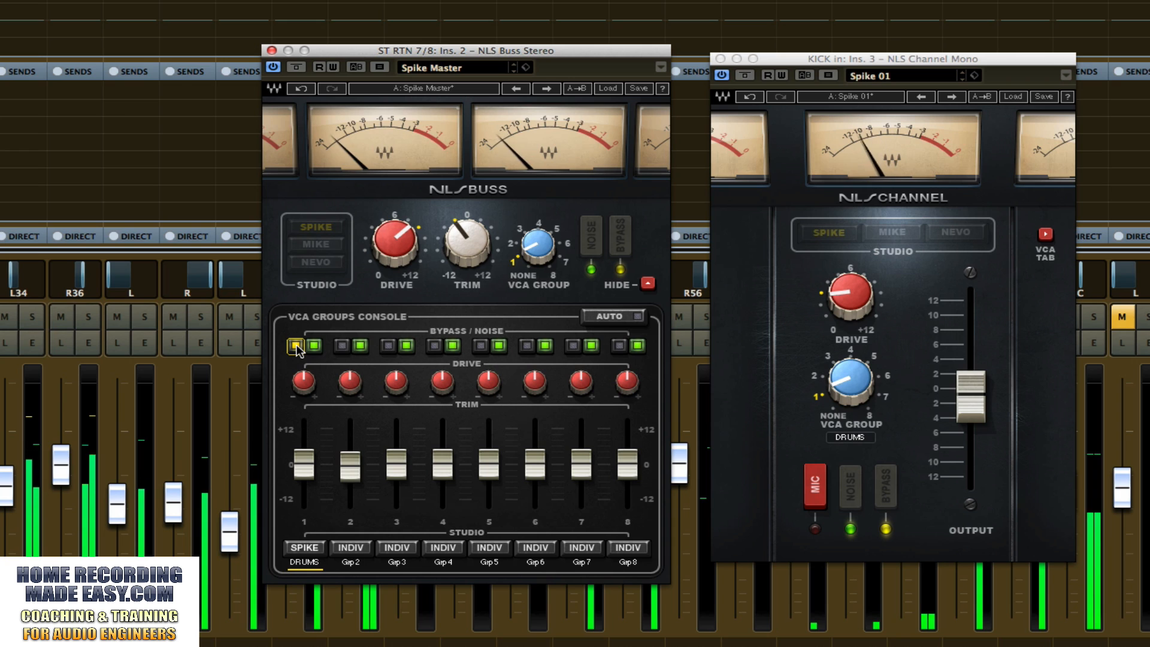
click(295, 346)
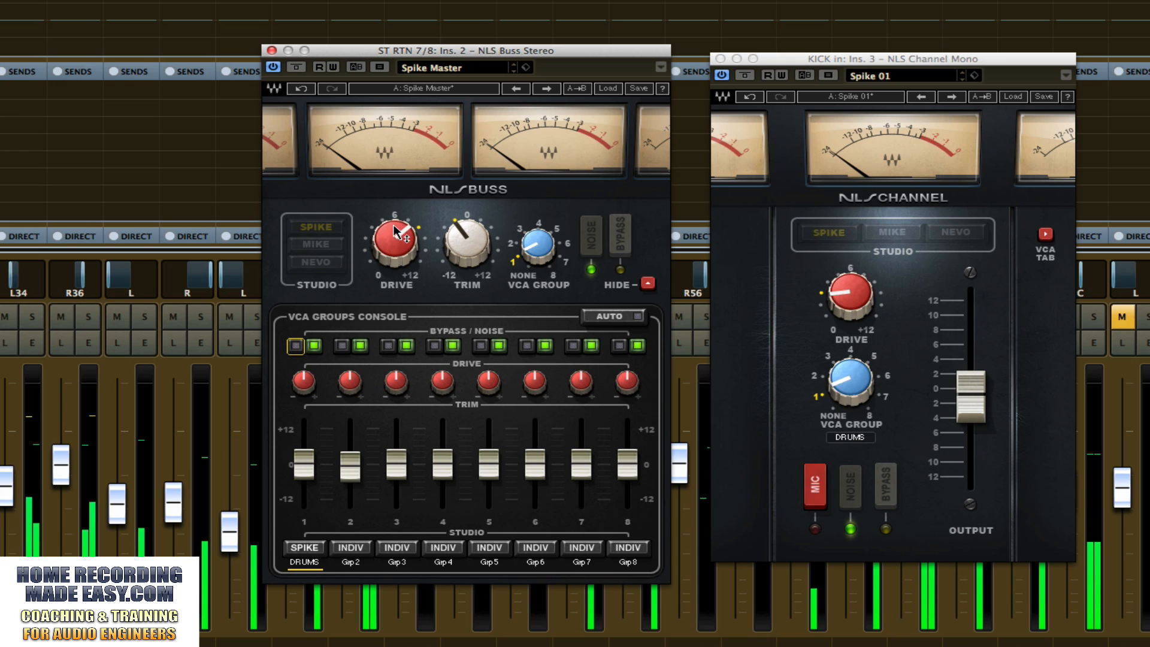
drag(397, 238, 454, 242)
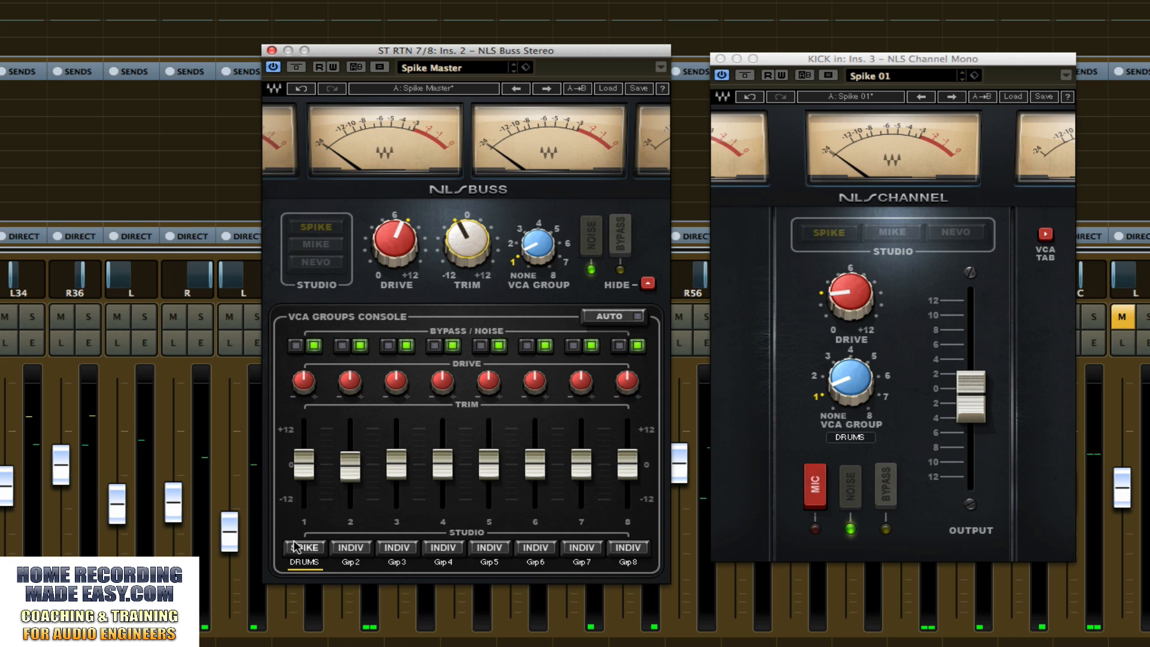
Switch the DRUMS VCA group to the Mike studio and compare it bypassed and active during playback, leaving bypass off.
click(306, 555)
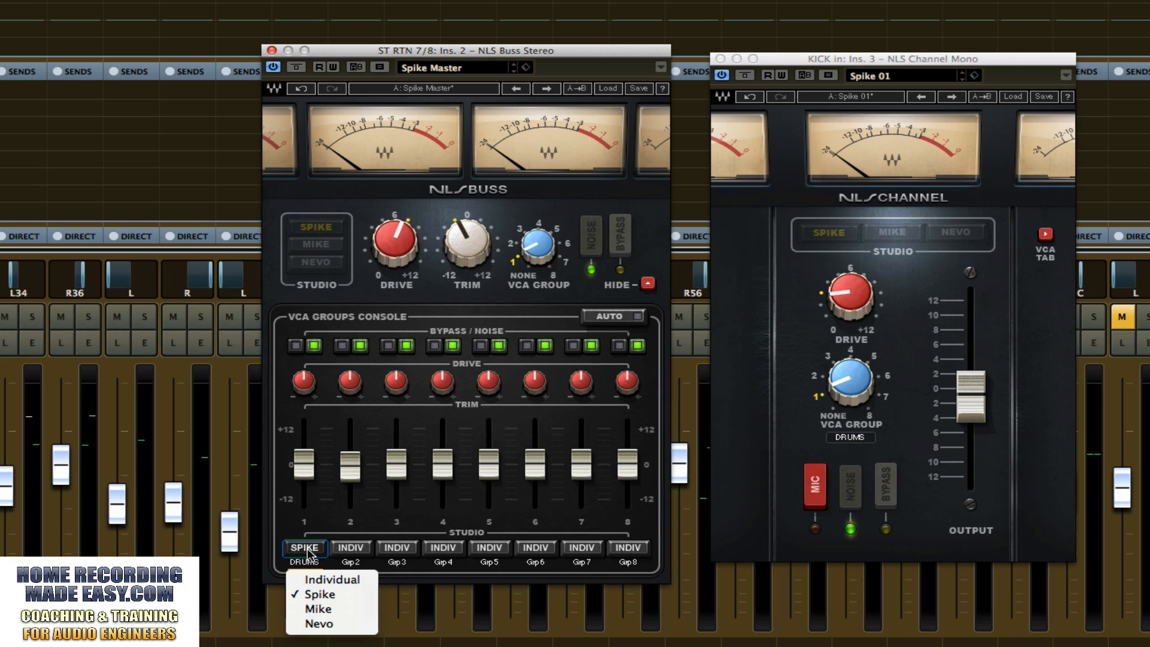
click(308, 609)
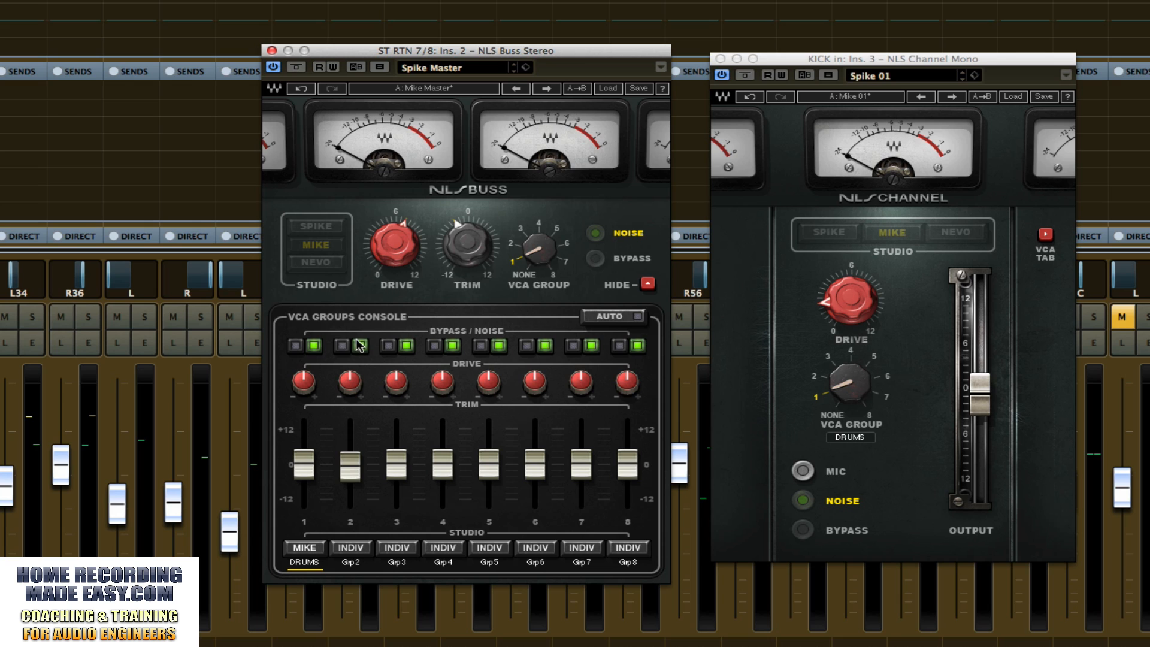
click(296, 347)
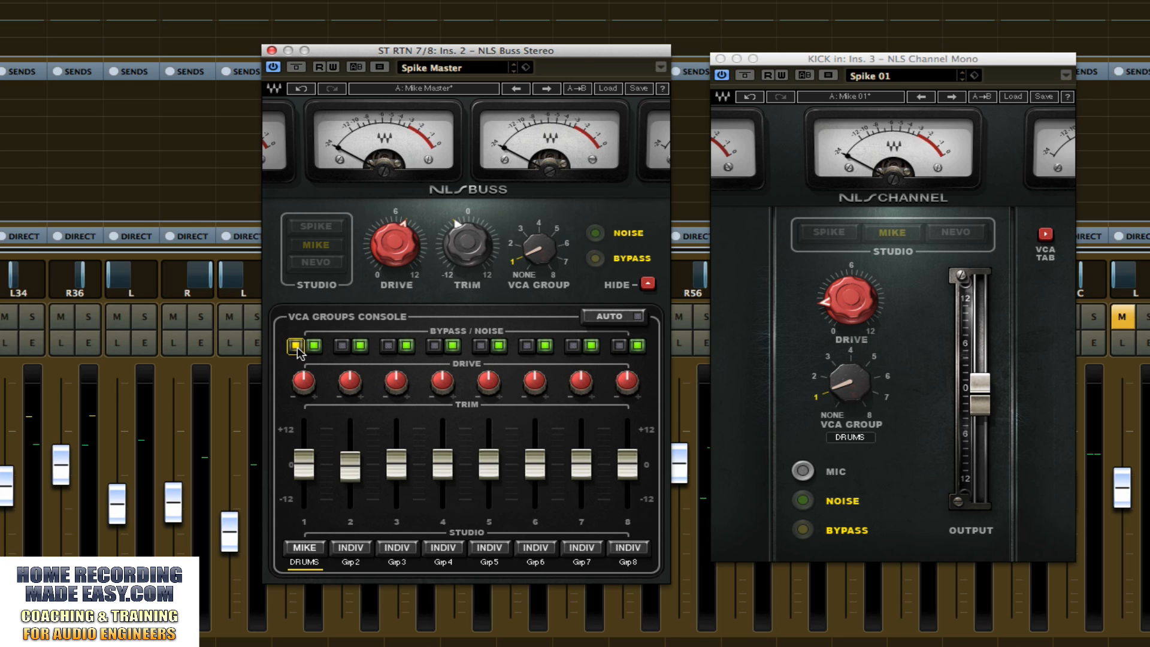
key(space)
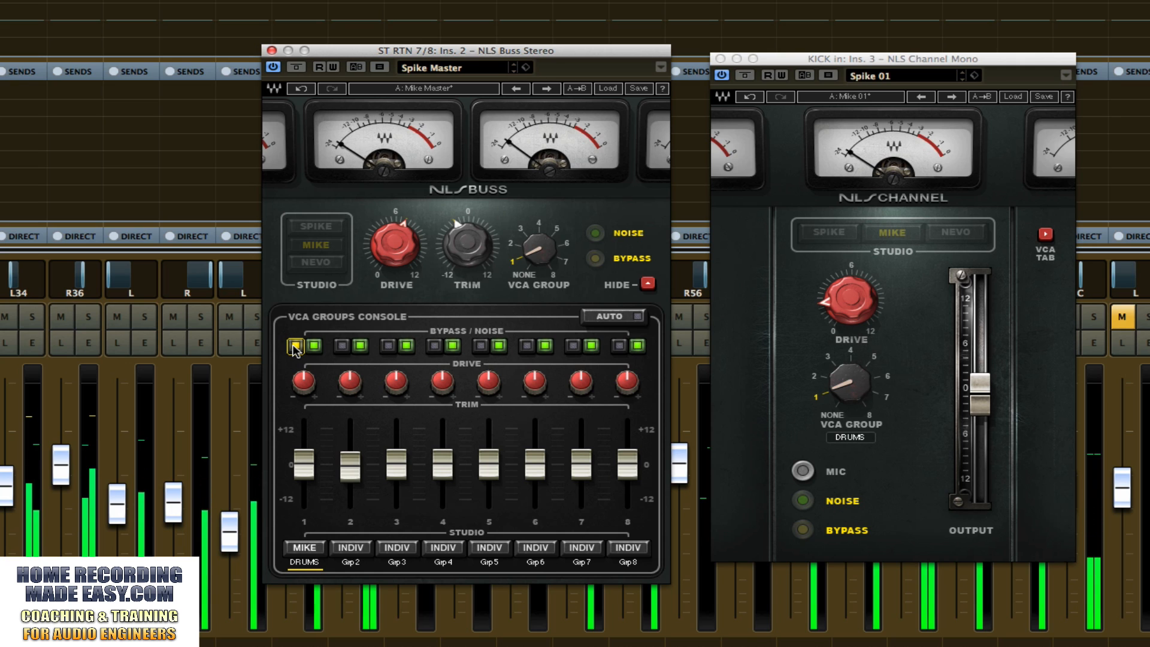
click(295, 347)
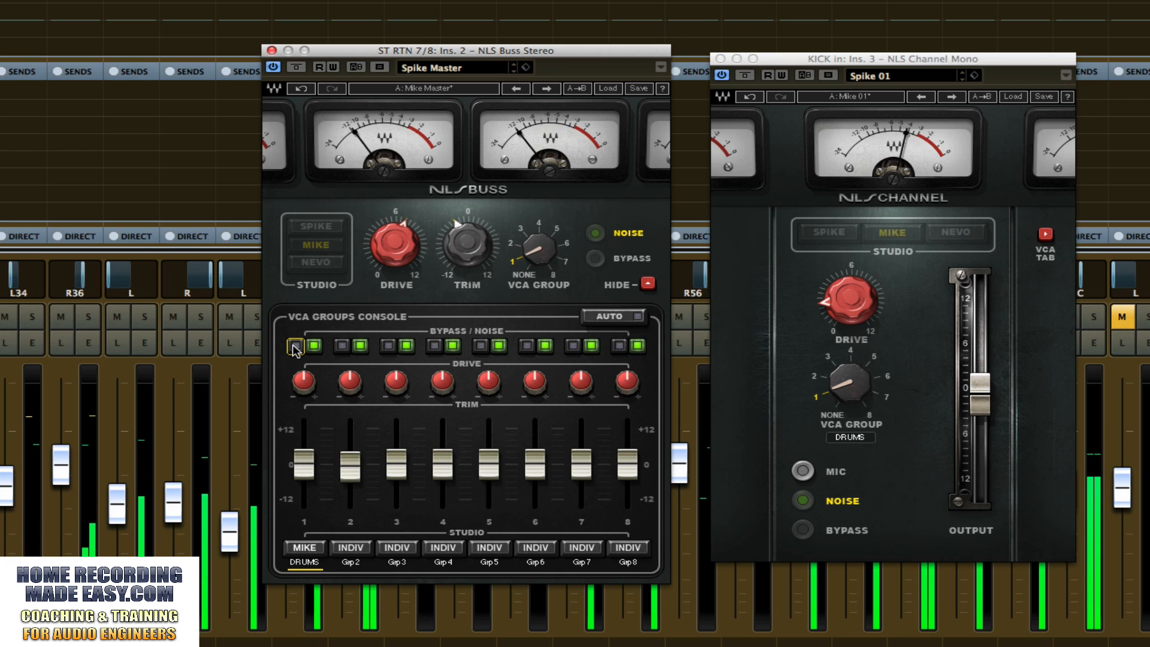
click(295, 347)
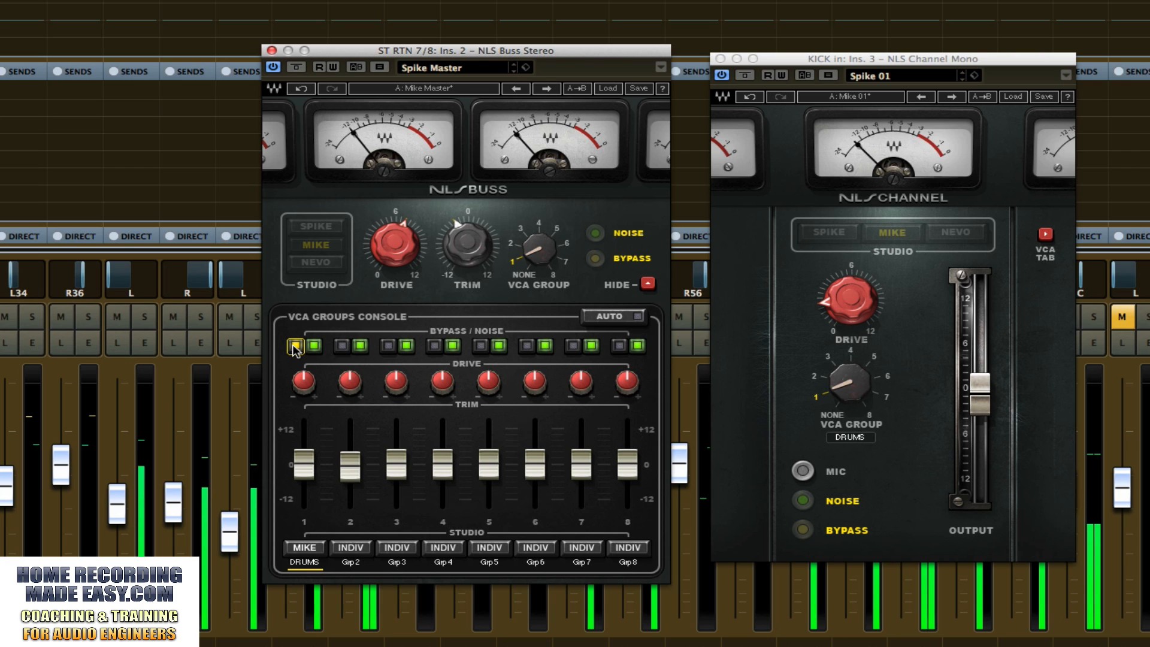
click(294, 347)
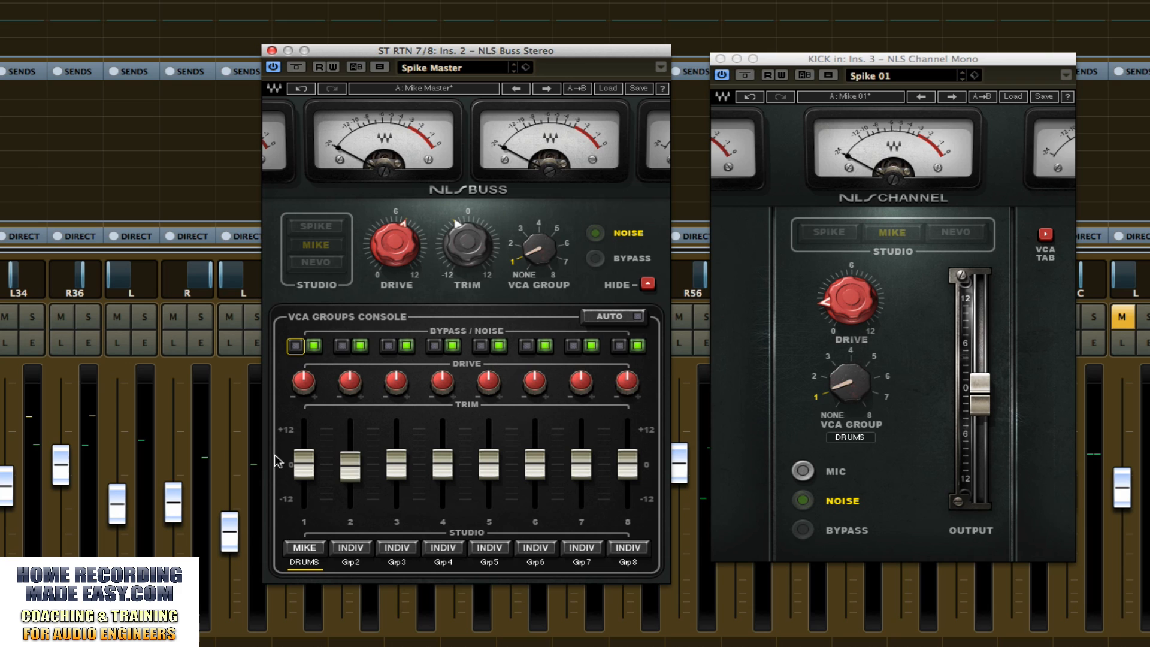
Restart playback and listen to the DRUMS group with its noise switched off and back on.
key(space)
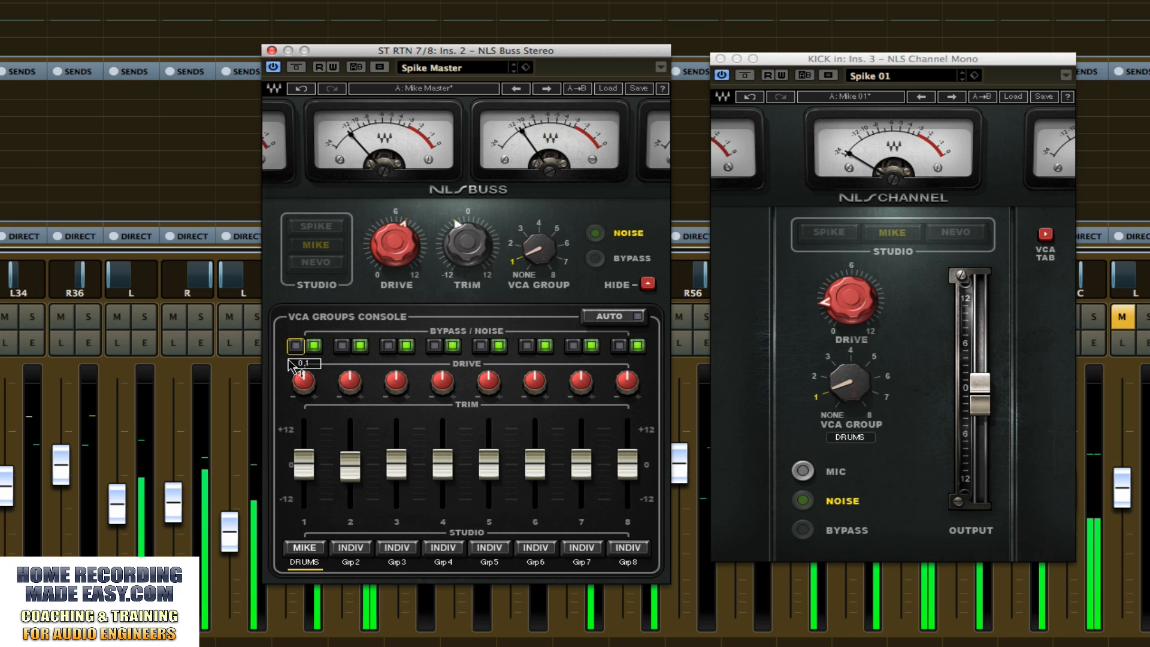
click(315, 347)
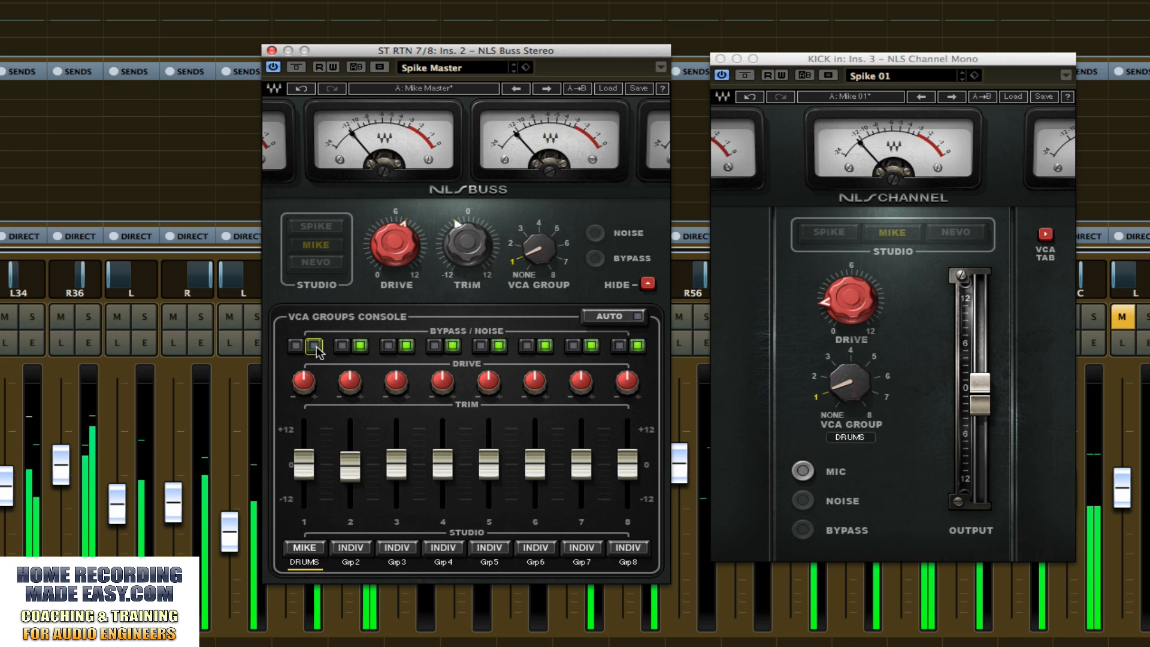
click(315, 347)
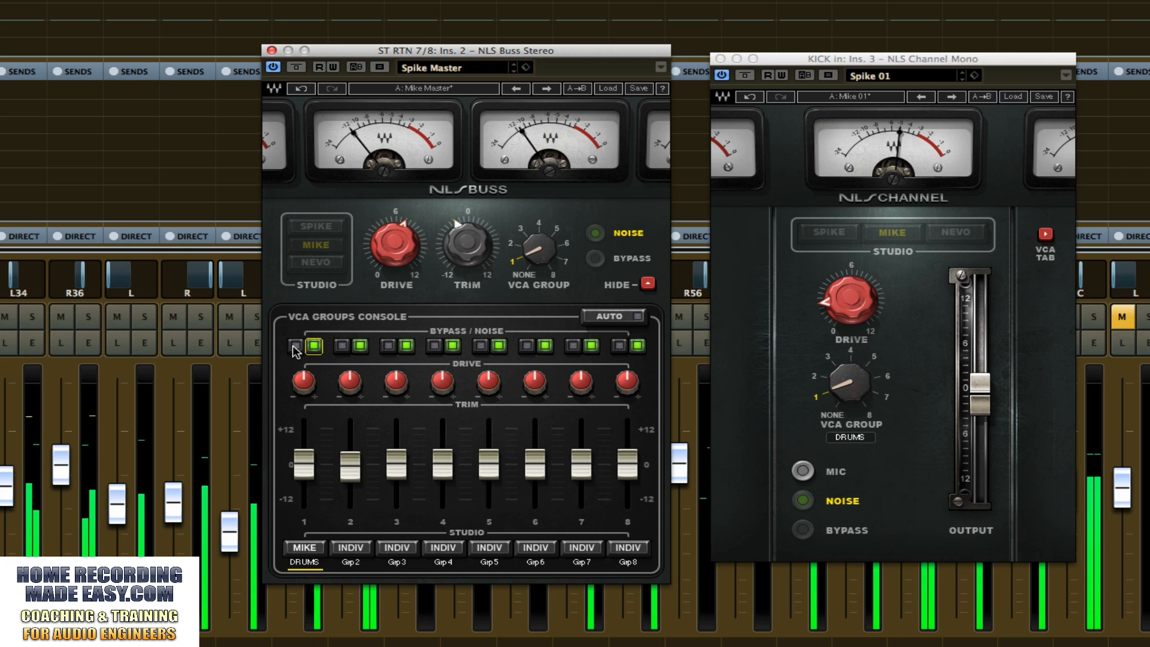
Compare the DRUMS group bypassed and active, first with the Mike studio and again with the Nevo studio.
click(295, 348)
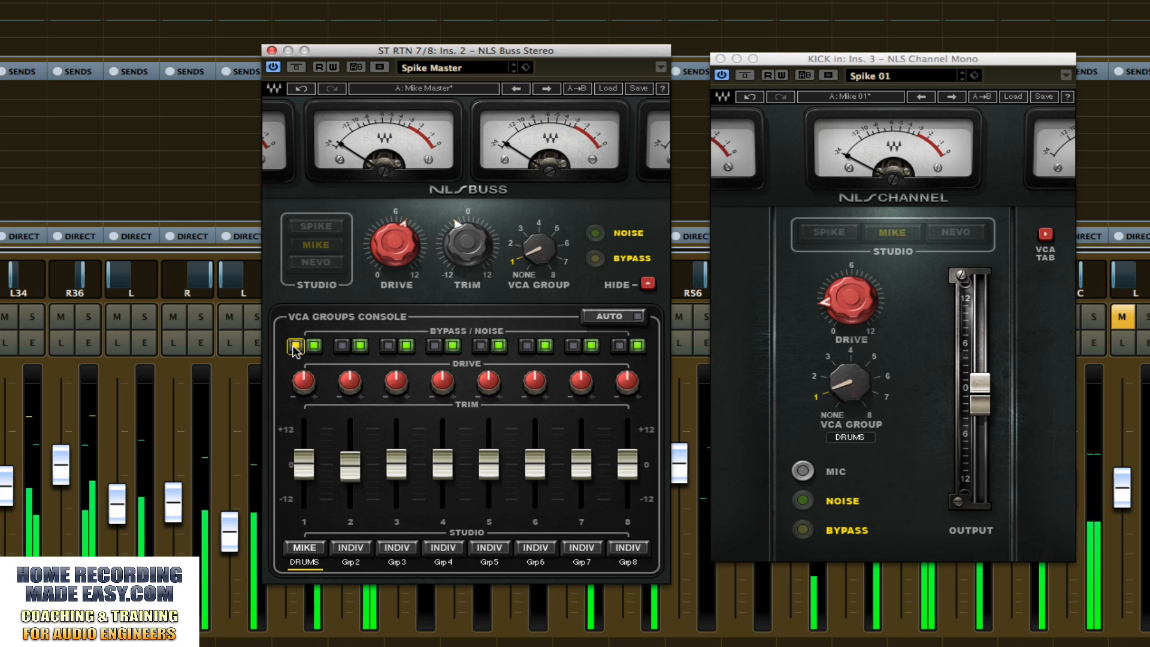
click(294, 346)
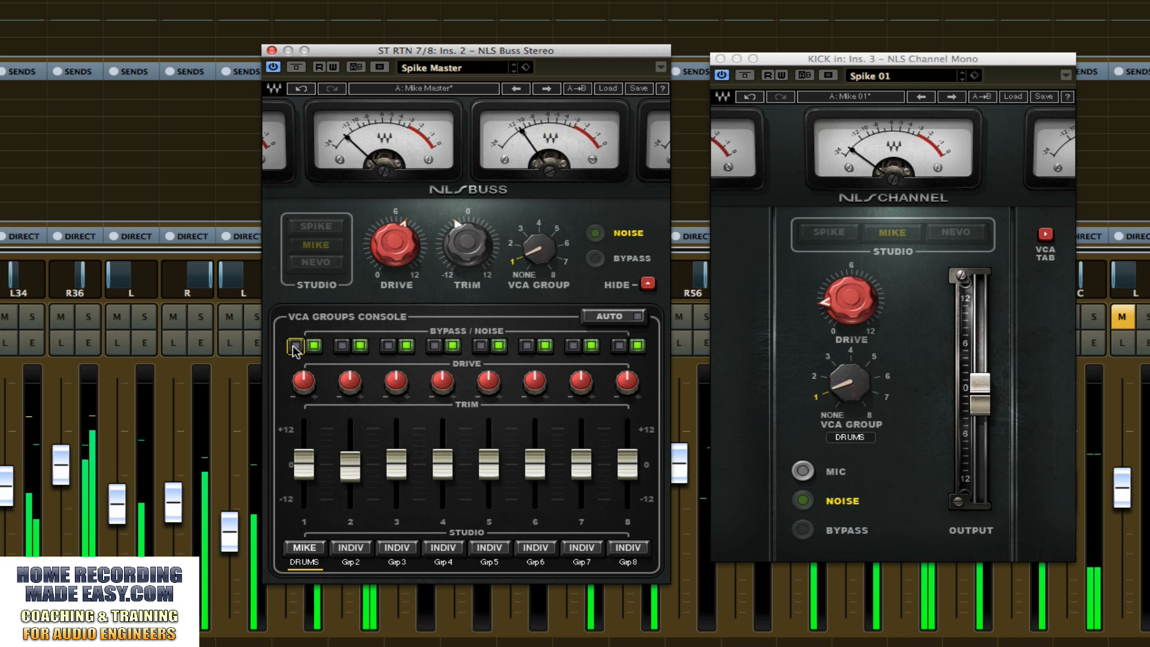
click(305, 548)
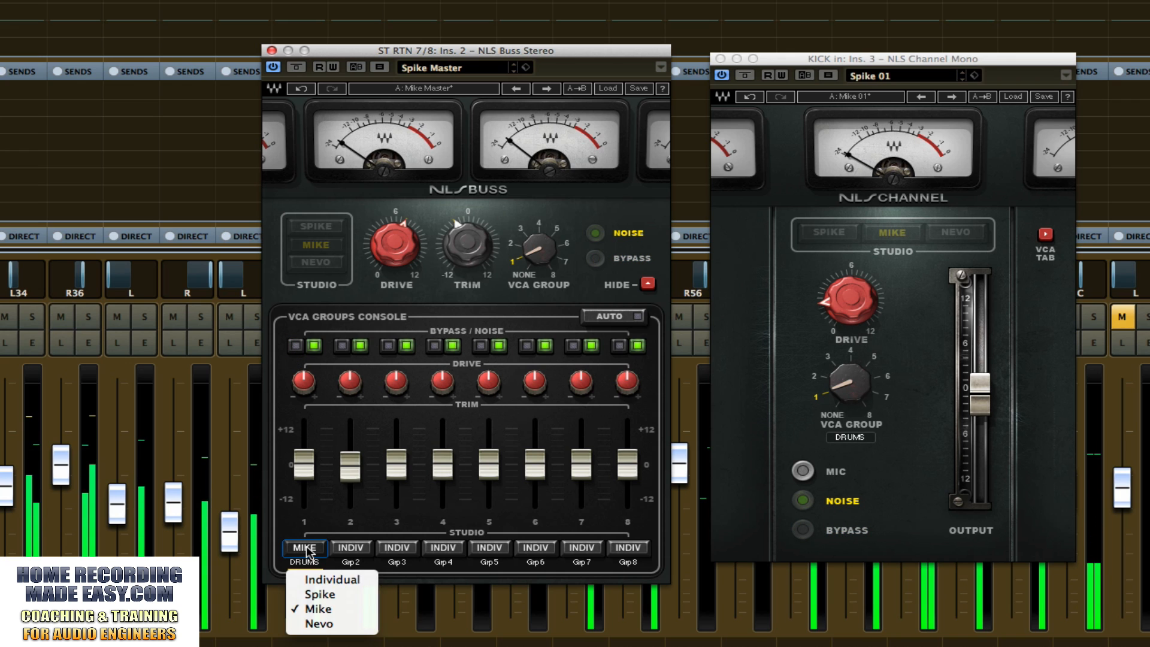
click(316, 624)
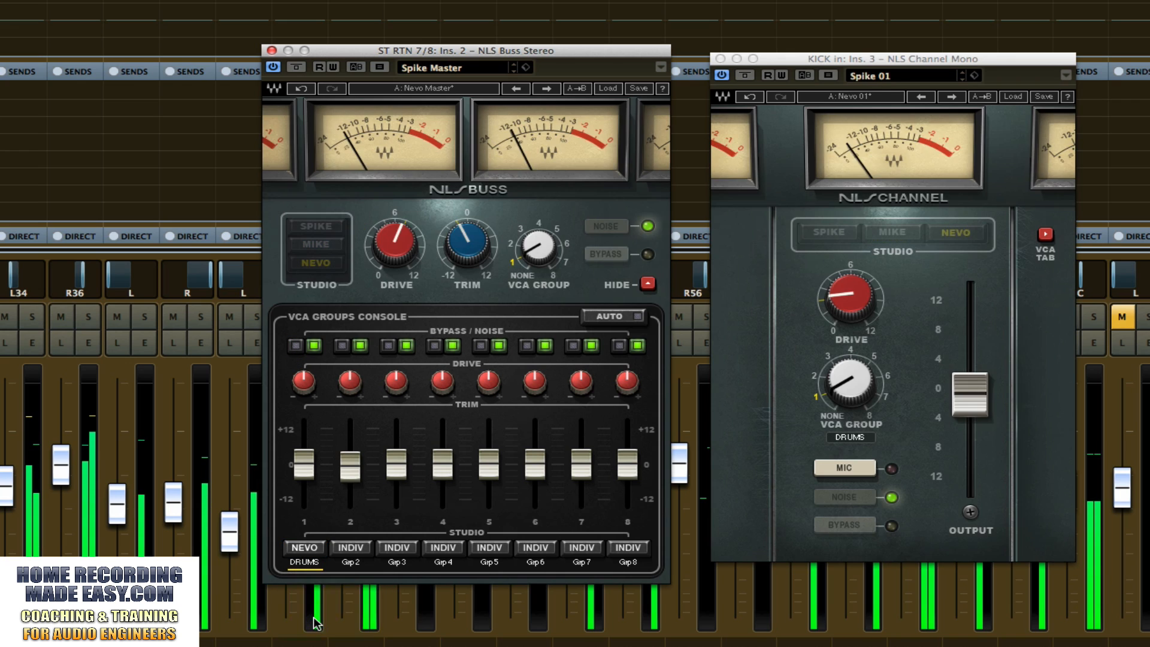
click(295, 346)
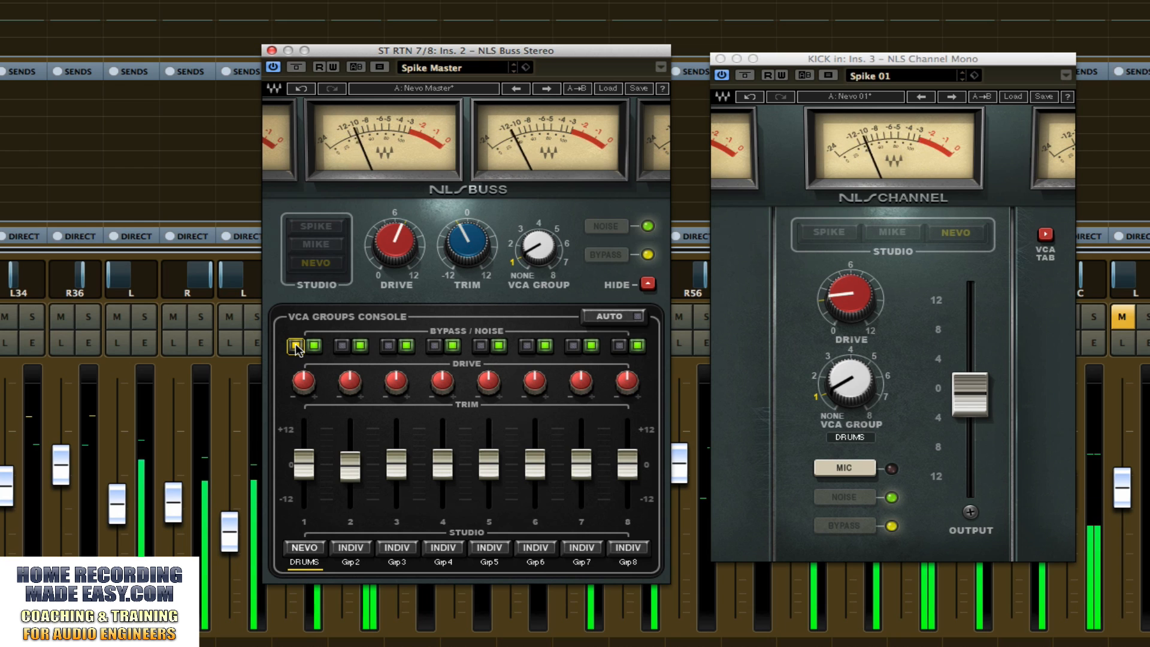
click(296, 346)
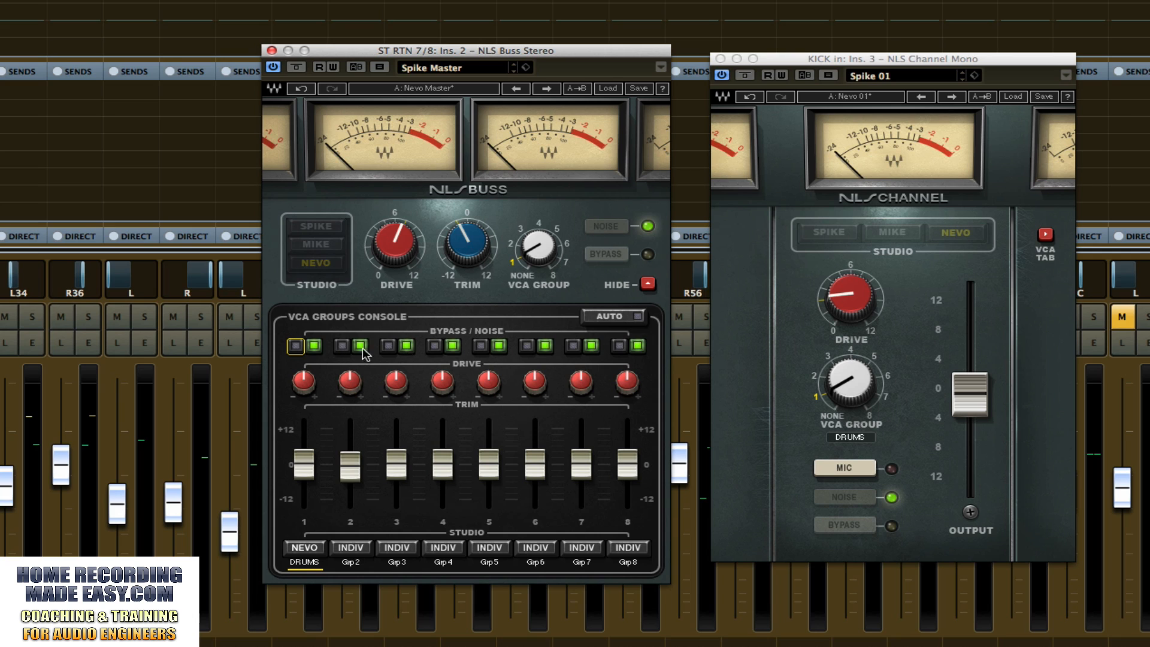
Restart playback and audition the DRUMS group through the Mike, Spike and Nevo studios in turn.
key(space)
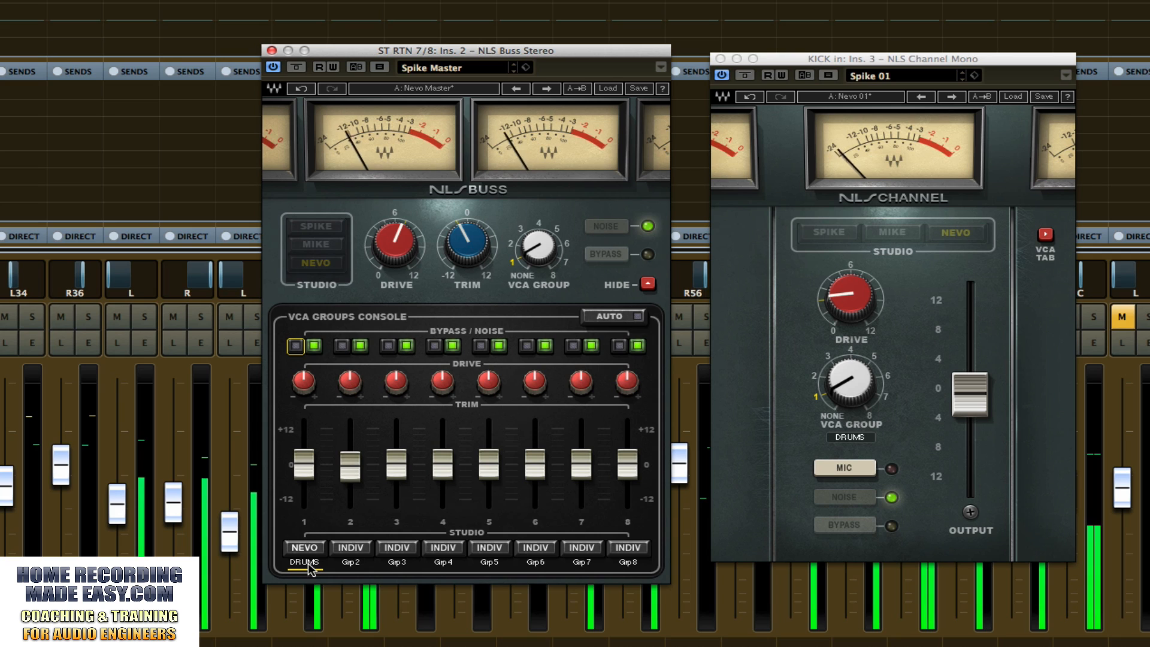
click(304, 547)
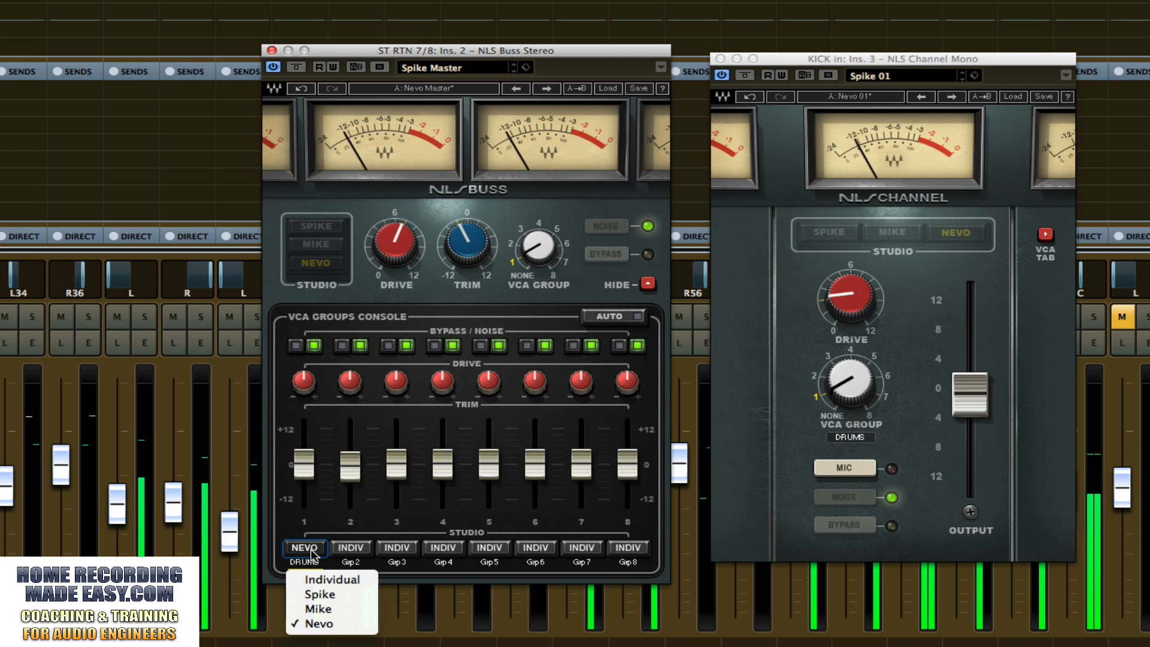
click(320, 609)
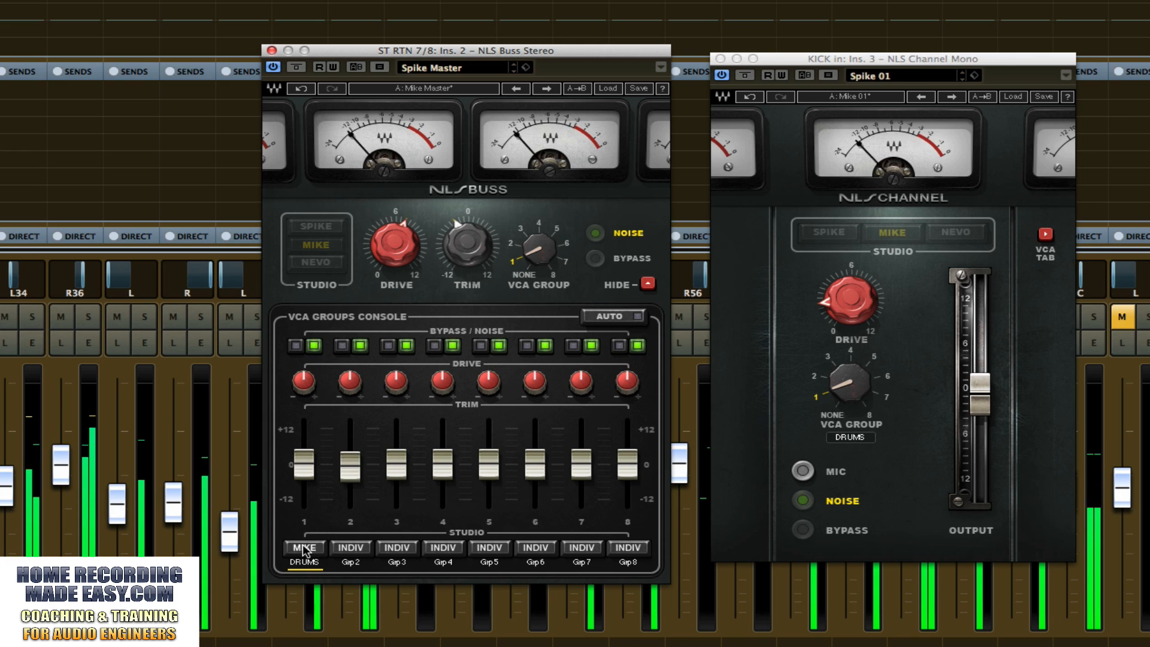
click(304, 548)
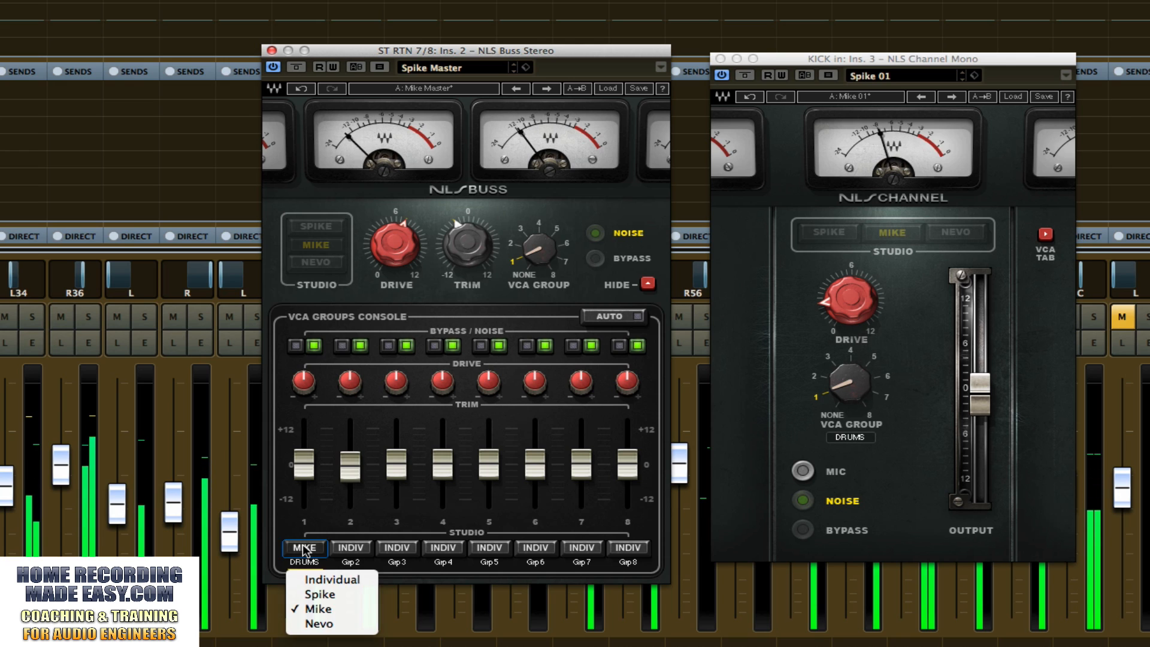
click(319, 595)
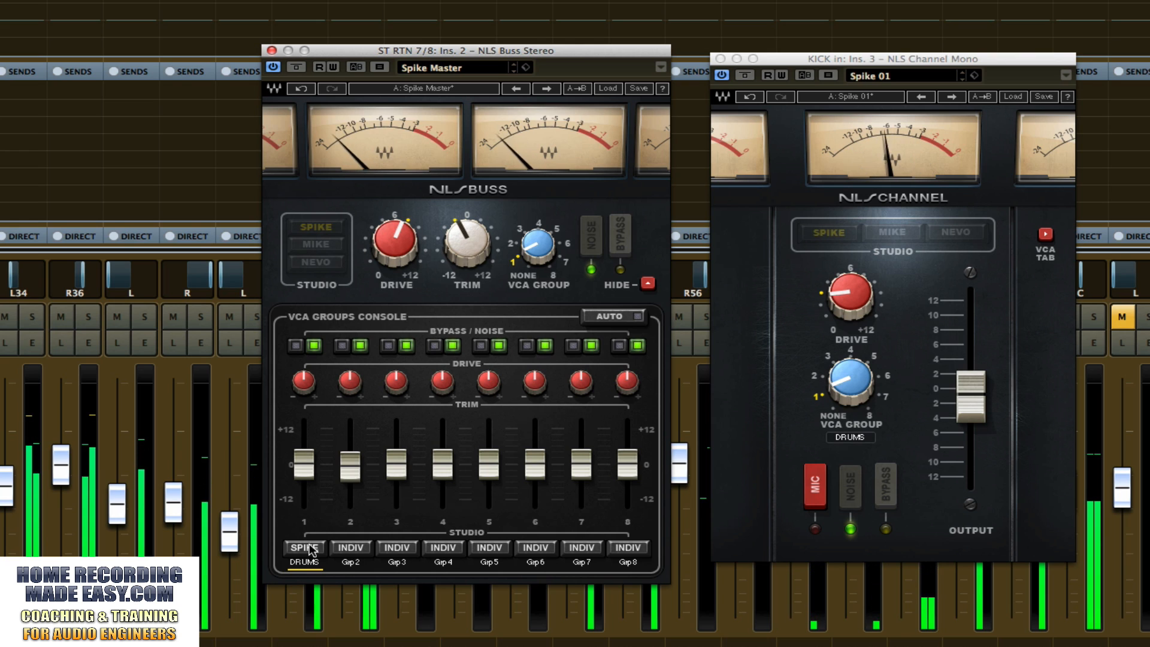
click(306, 548)
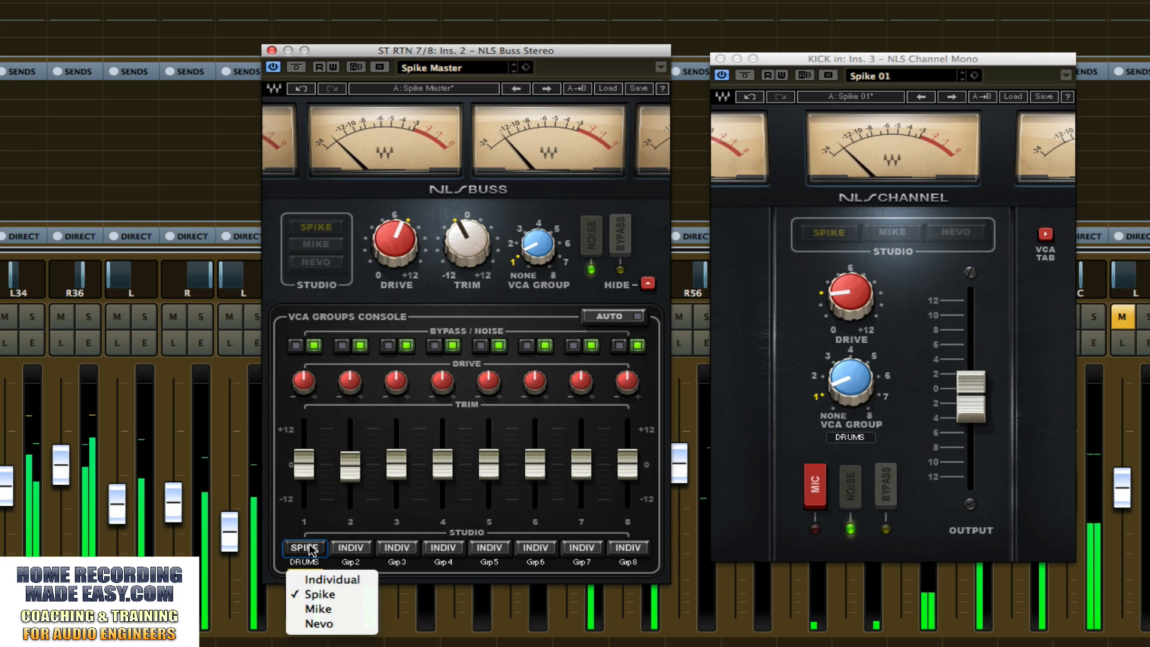
click(314, 624)
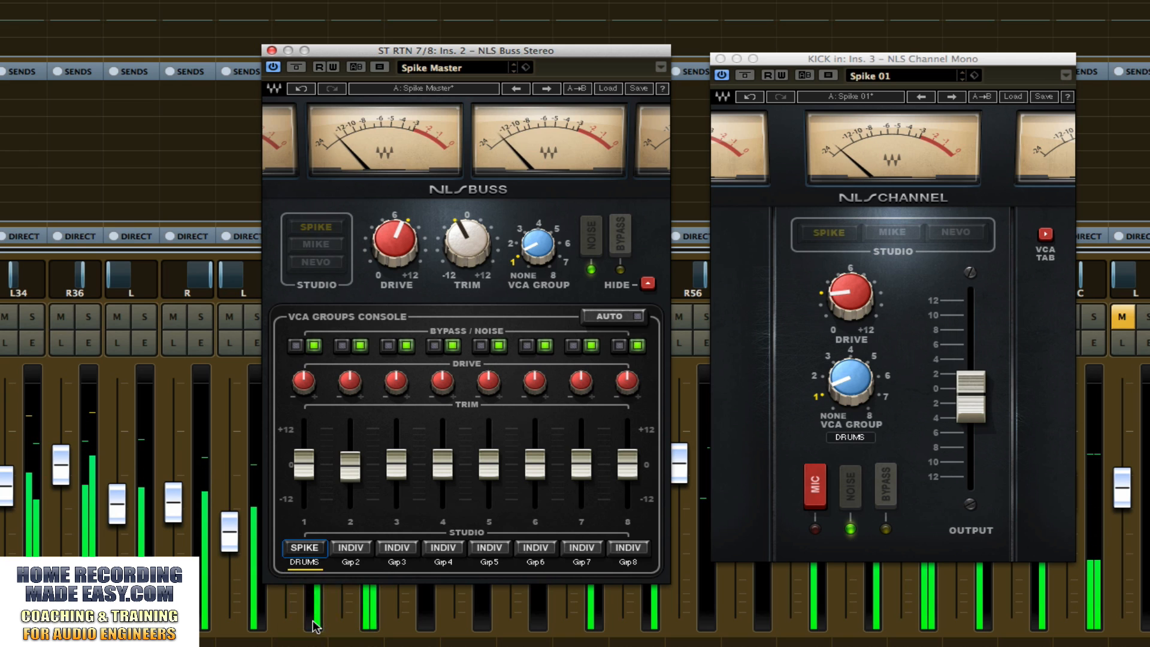
Cycle the DRUMS group through Mike, Spike and Nevo once more during playback, finishing on the Mike studio.
click(301, 551)
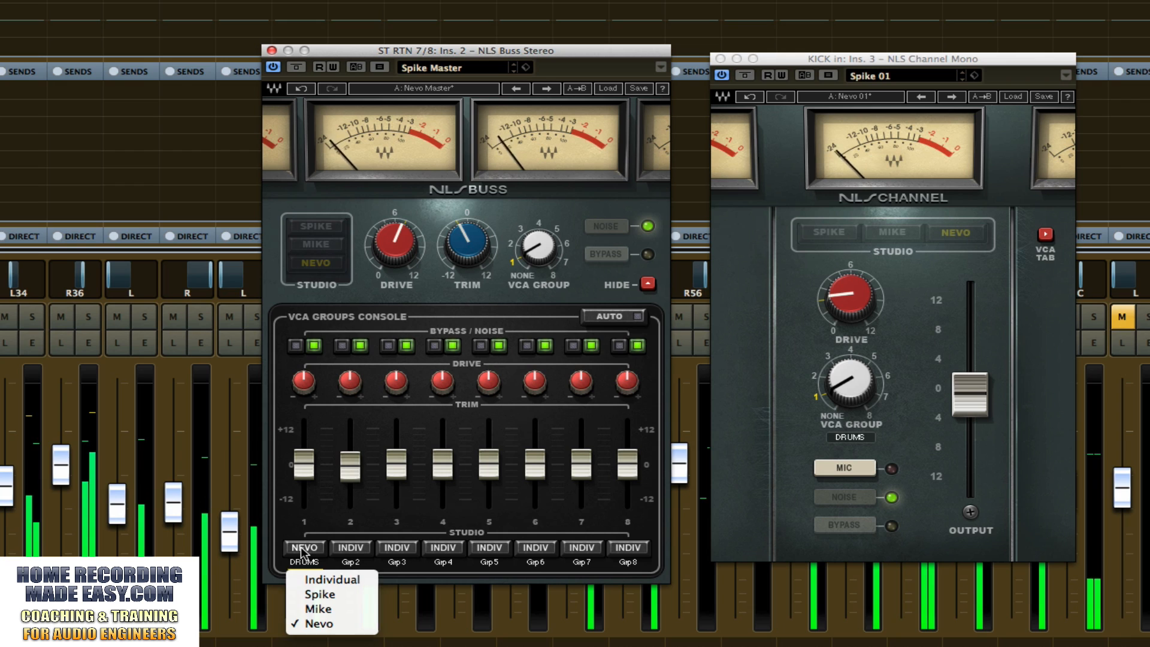
click(308, 608)
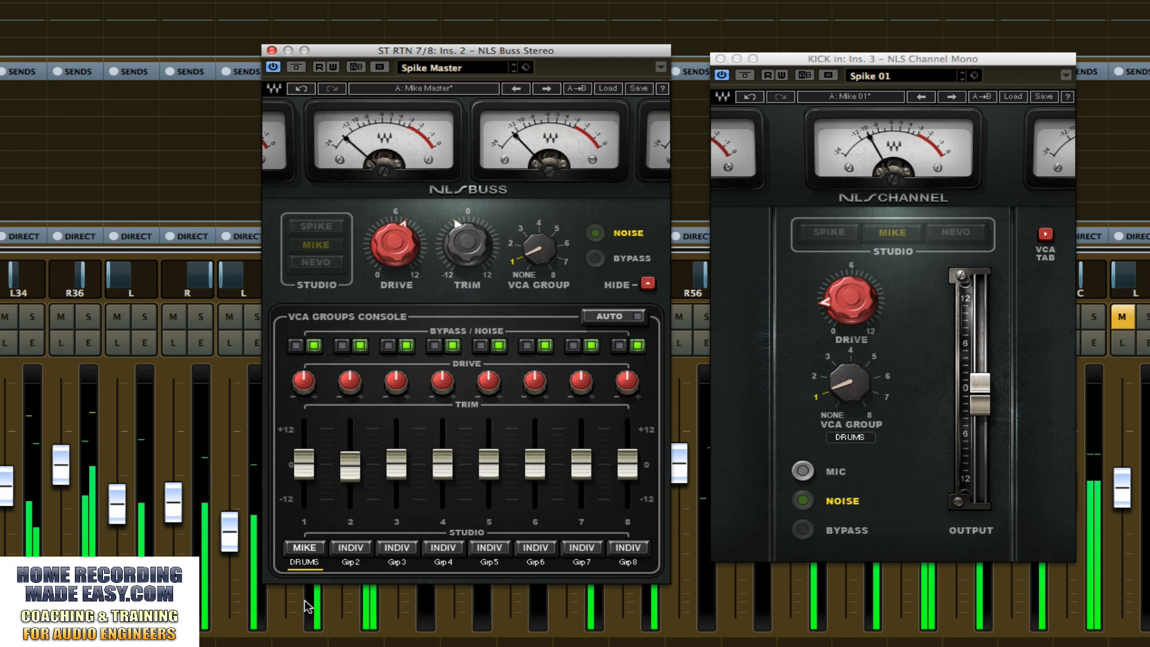
click(301, 549)
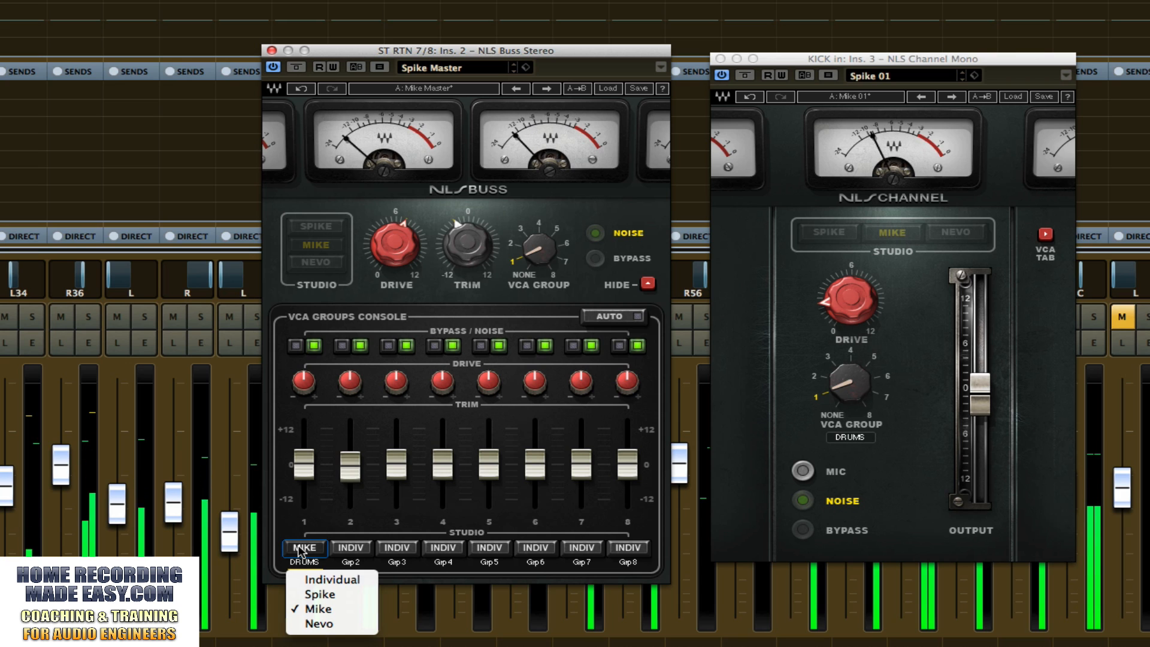
click(308, 594)
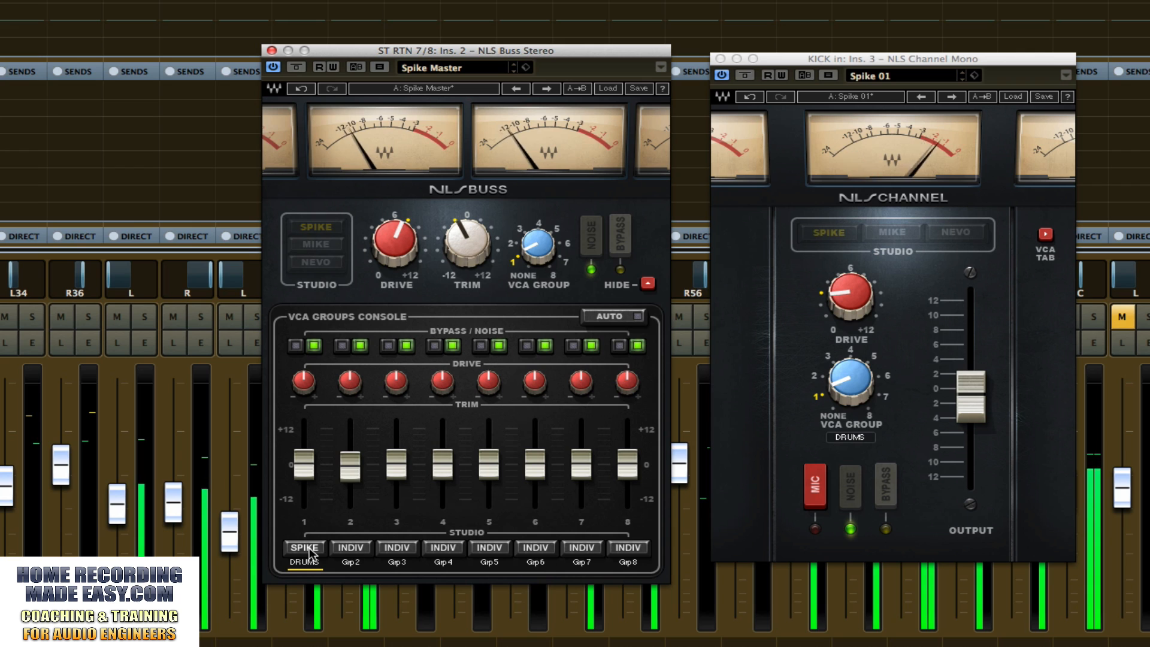
click(309, 550)
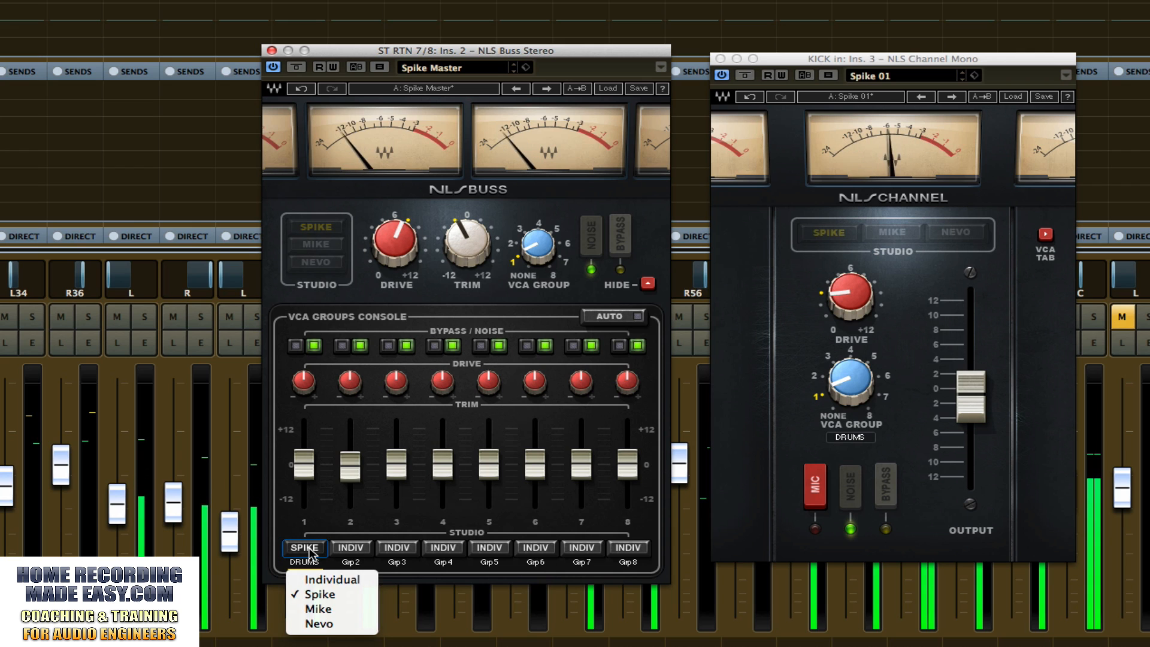
click(316, 625)
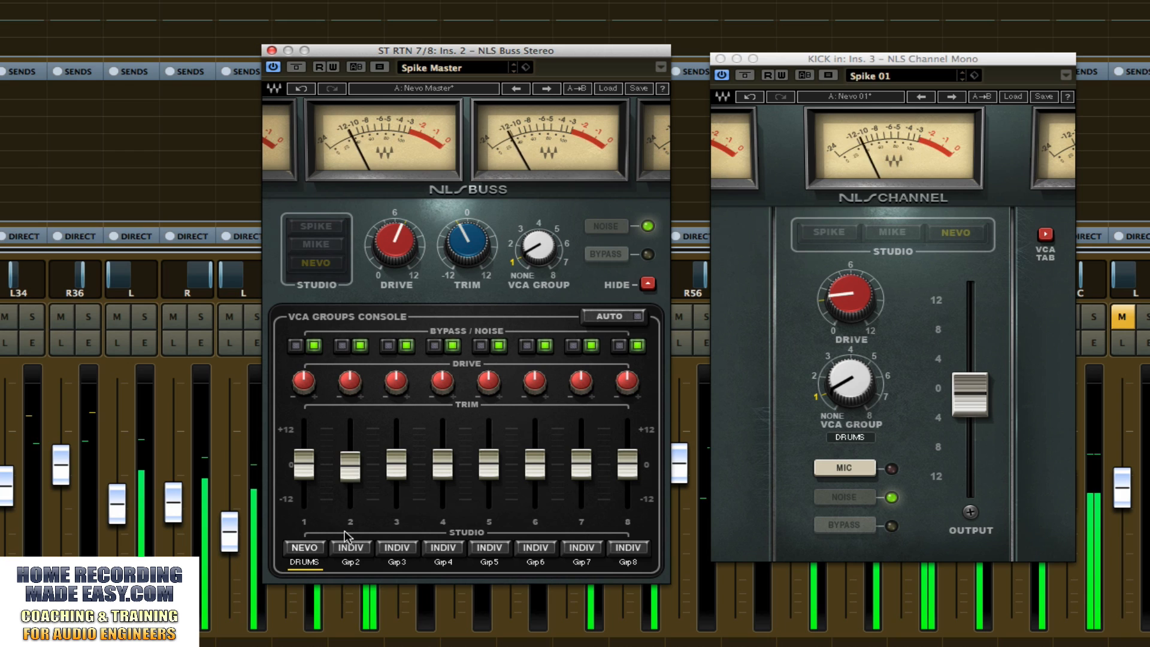
click(308, 550)
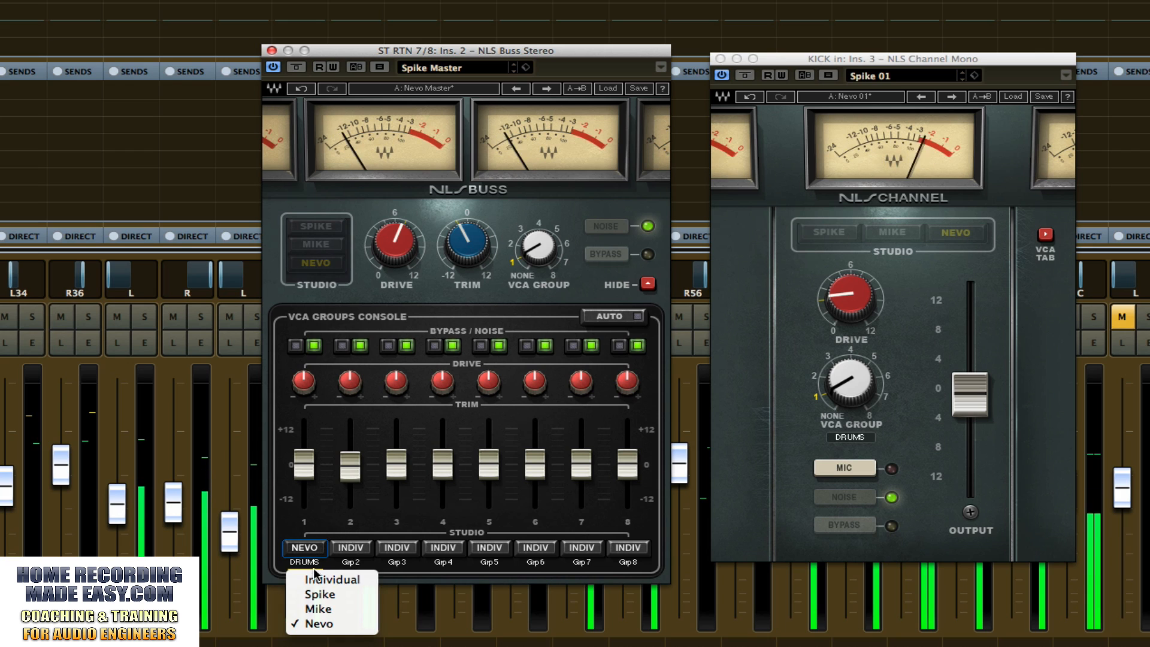
click(317, 609)
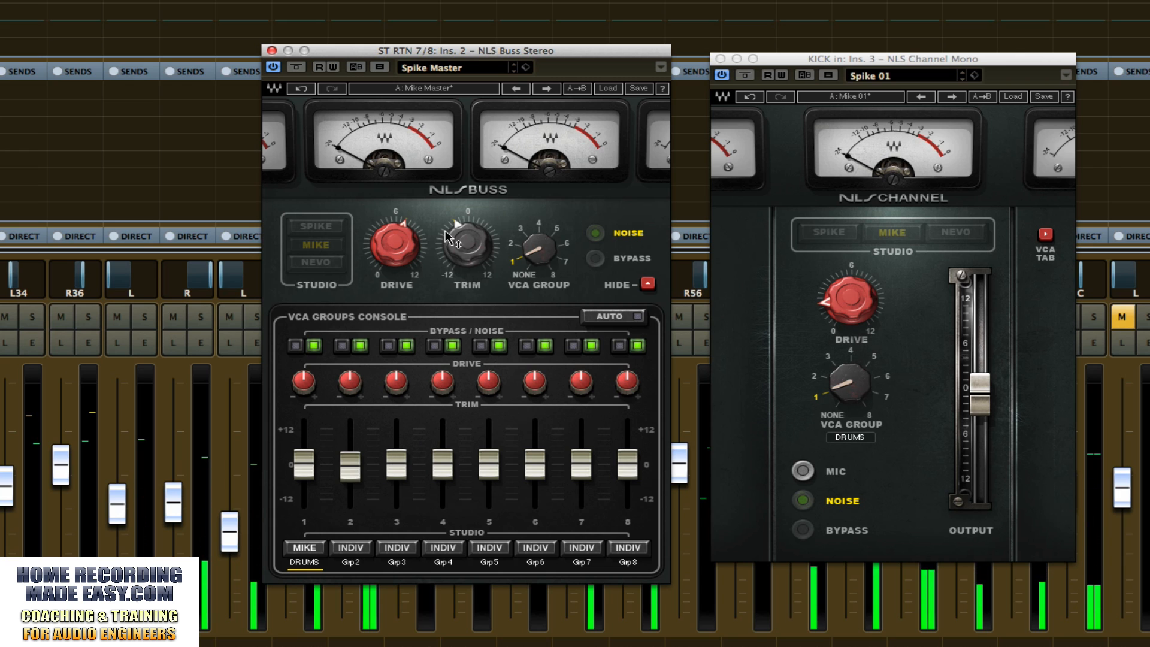
Move the NLS Buss and NLS Channel plug-in windows slightly higher over the mixer.
drag(472, 41, 473, 35)
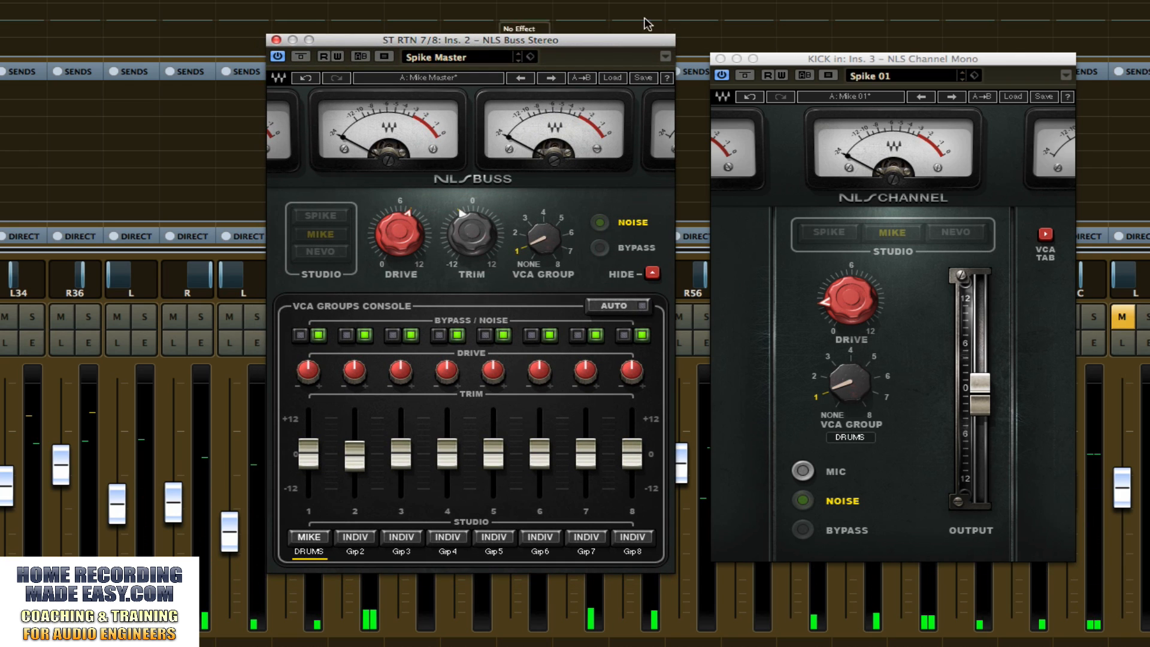
drag(772, 59, 759, 49)
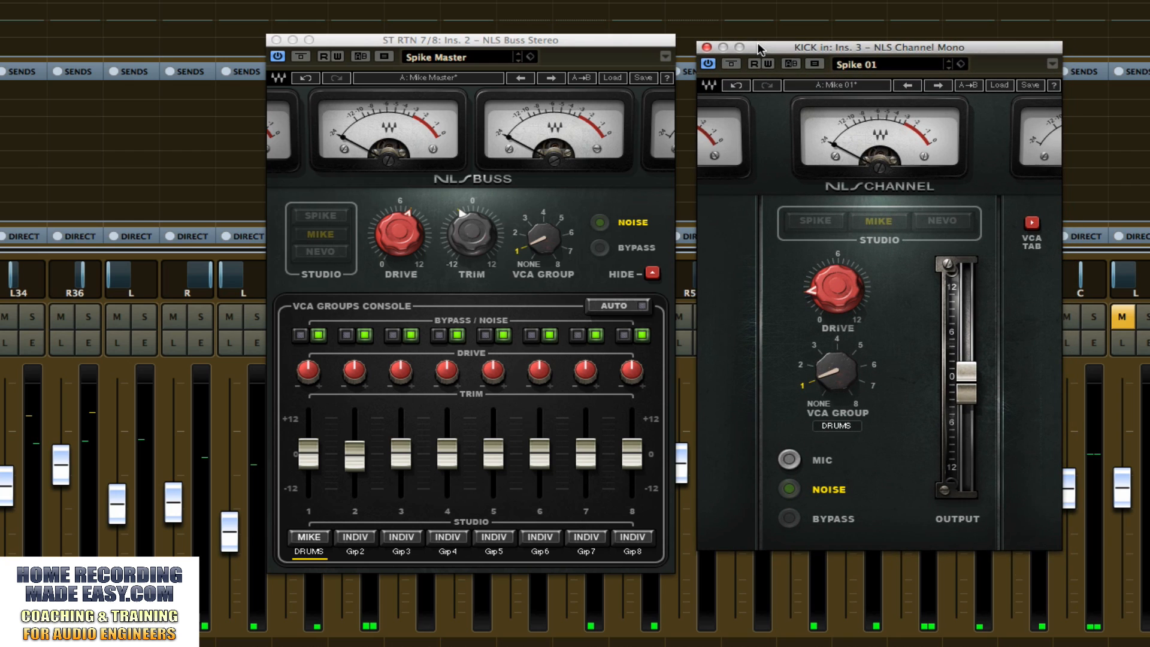